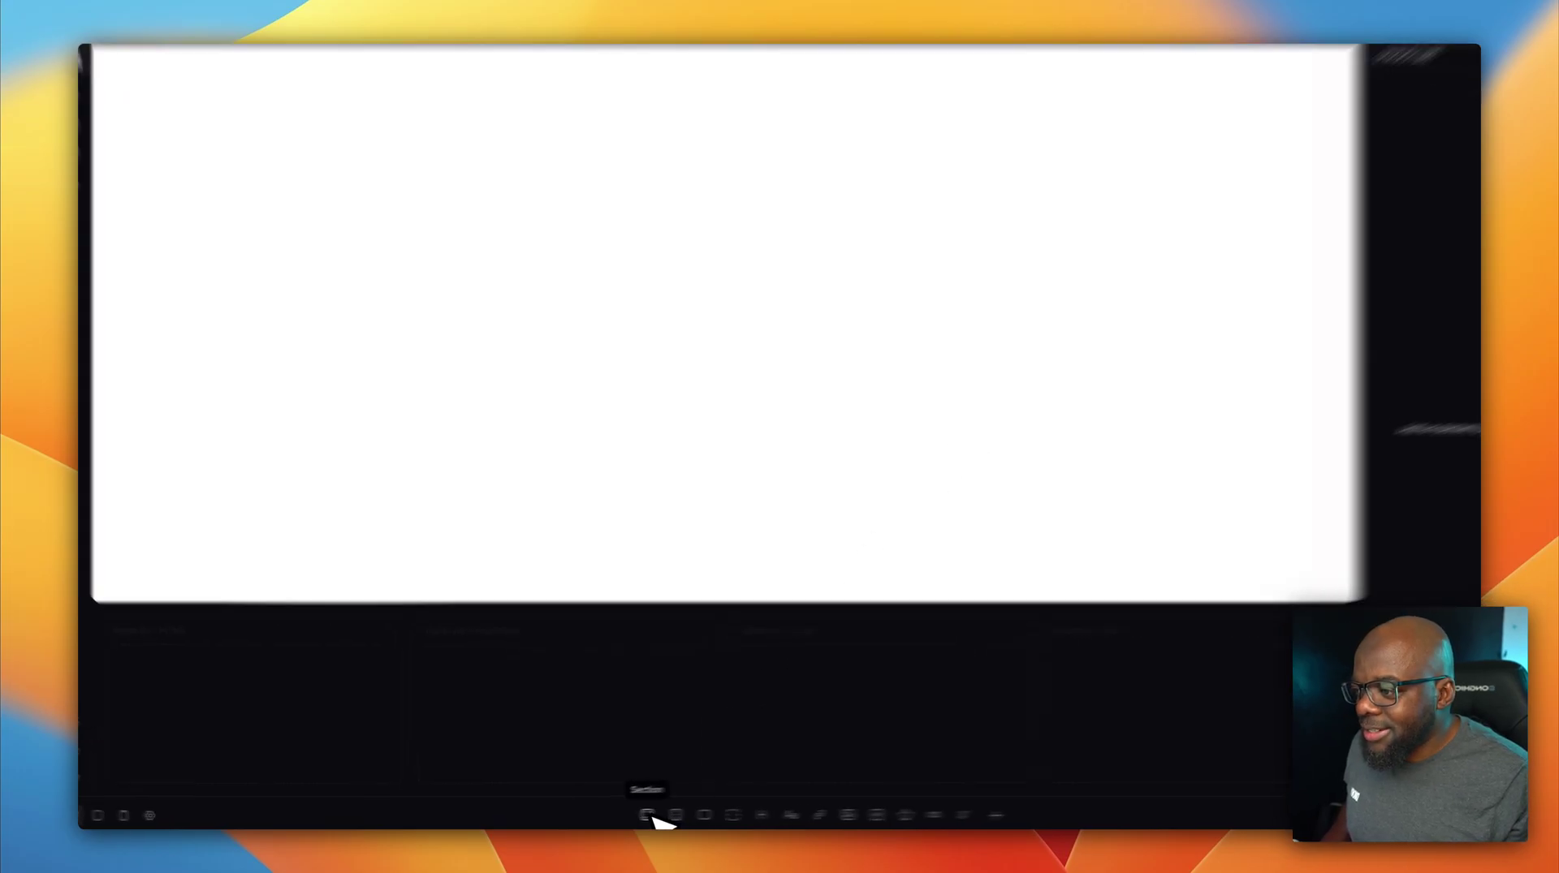
Add a container with a nested container, an h2 heading and a placeholder text paragraph.
left_click(622, 817)
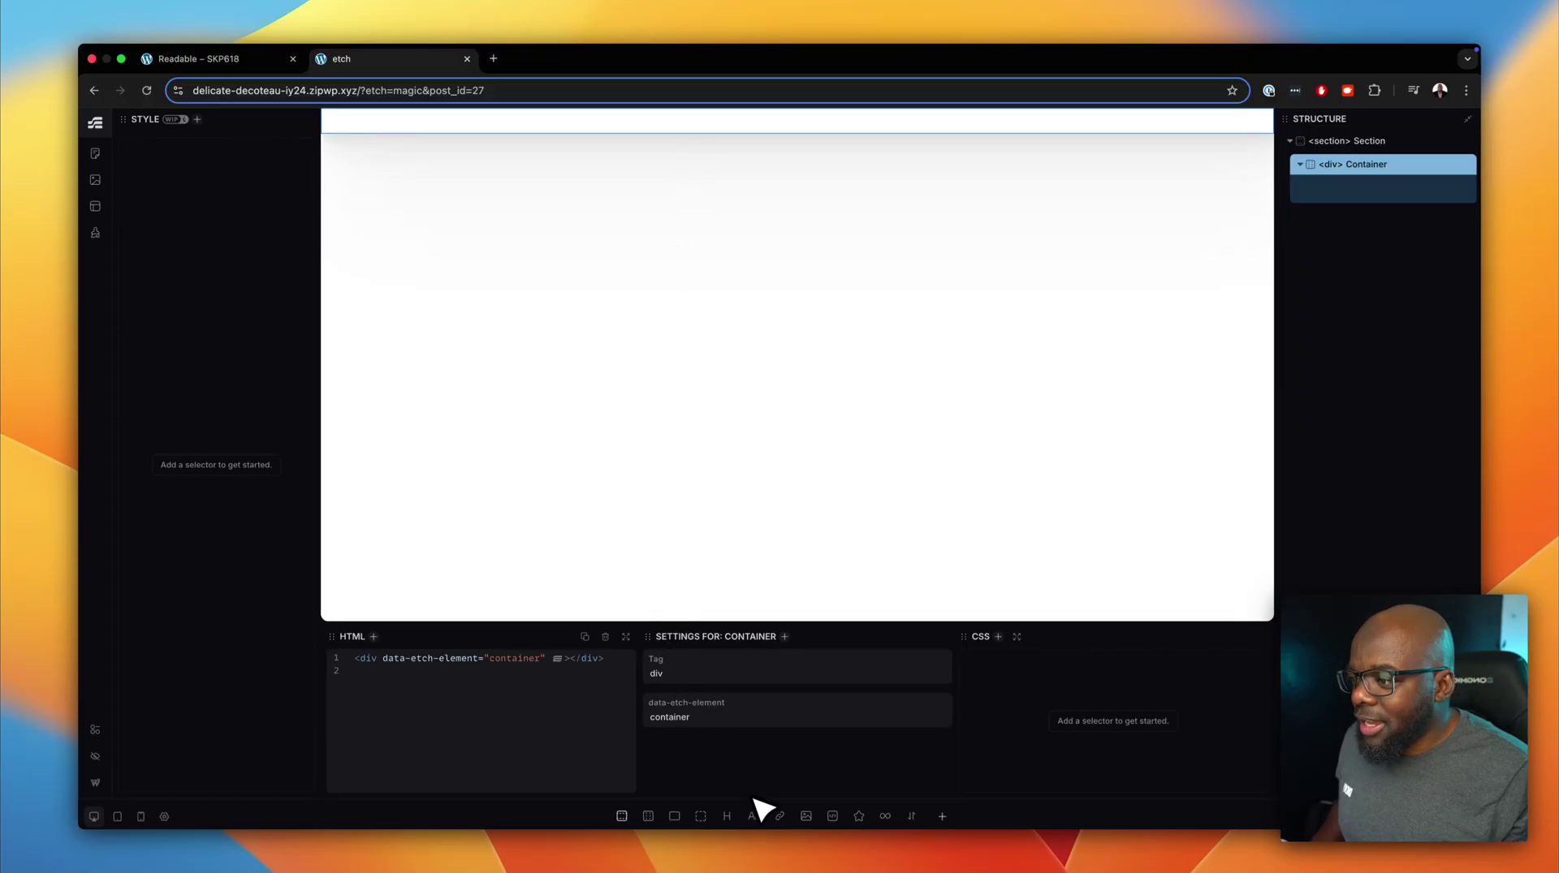
left_click(725, 808)
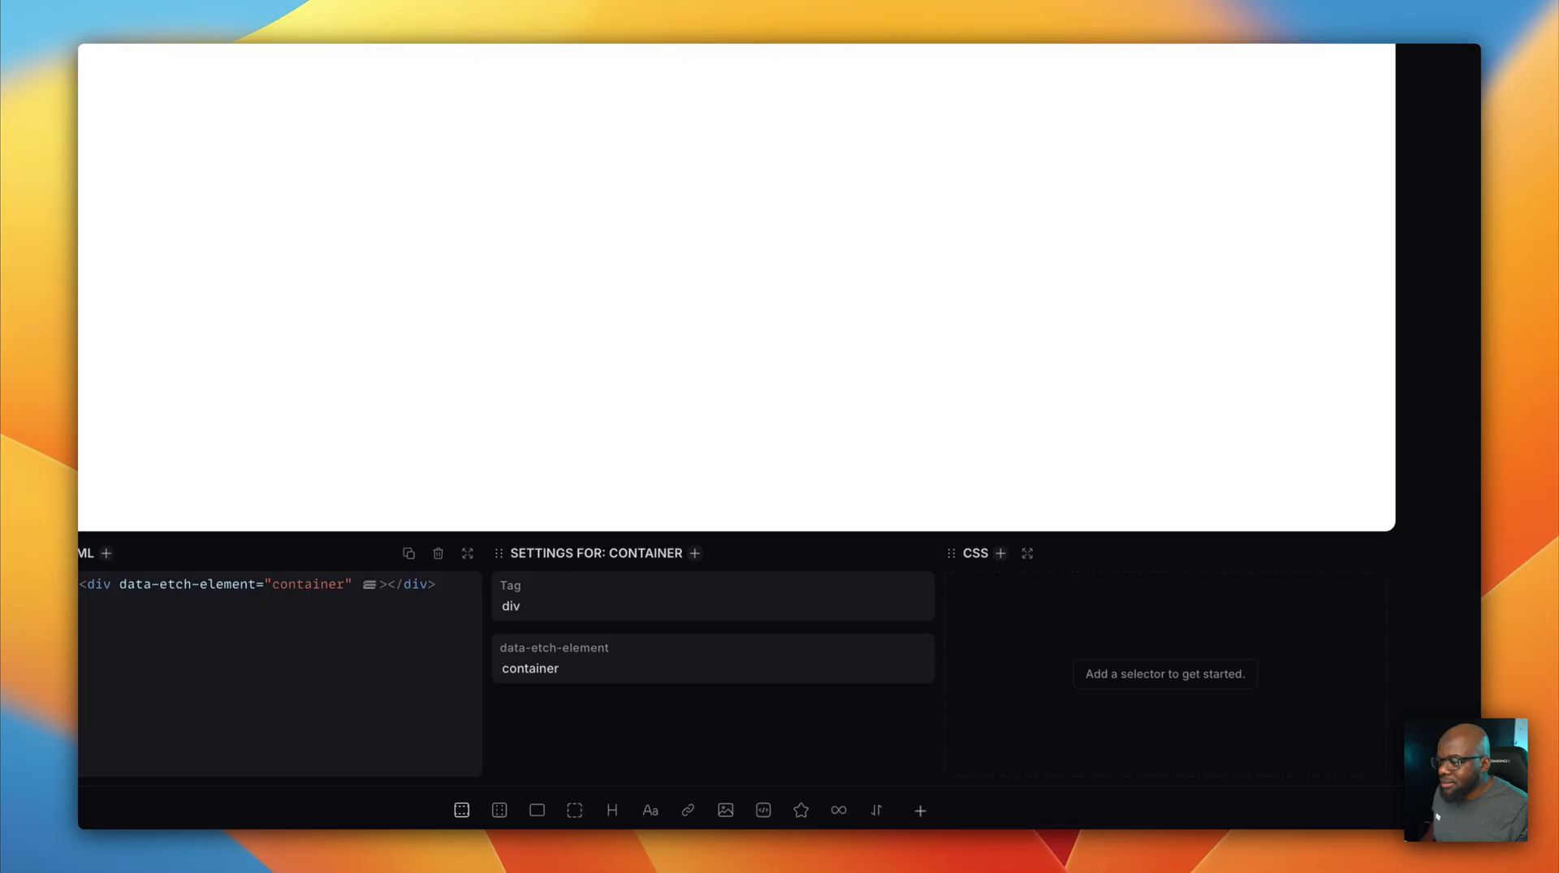
left_click(503, 812)
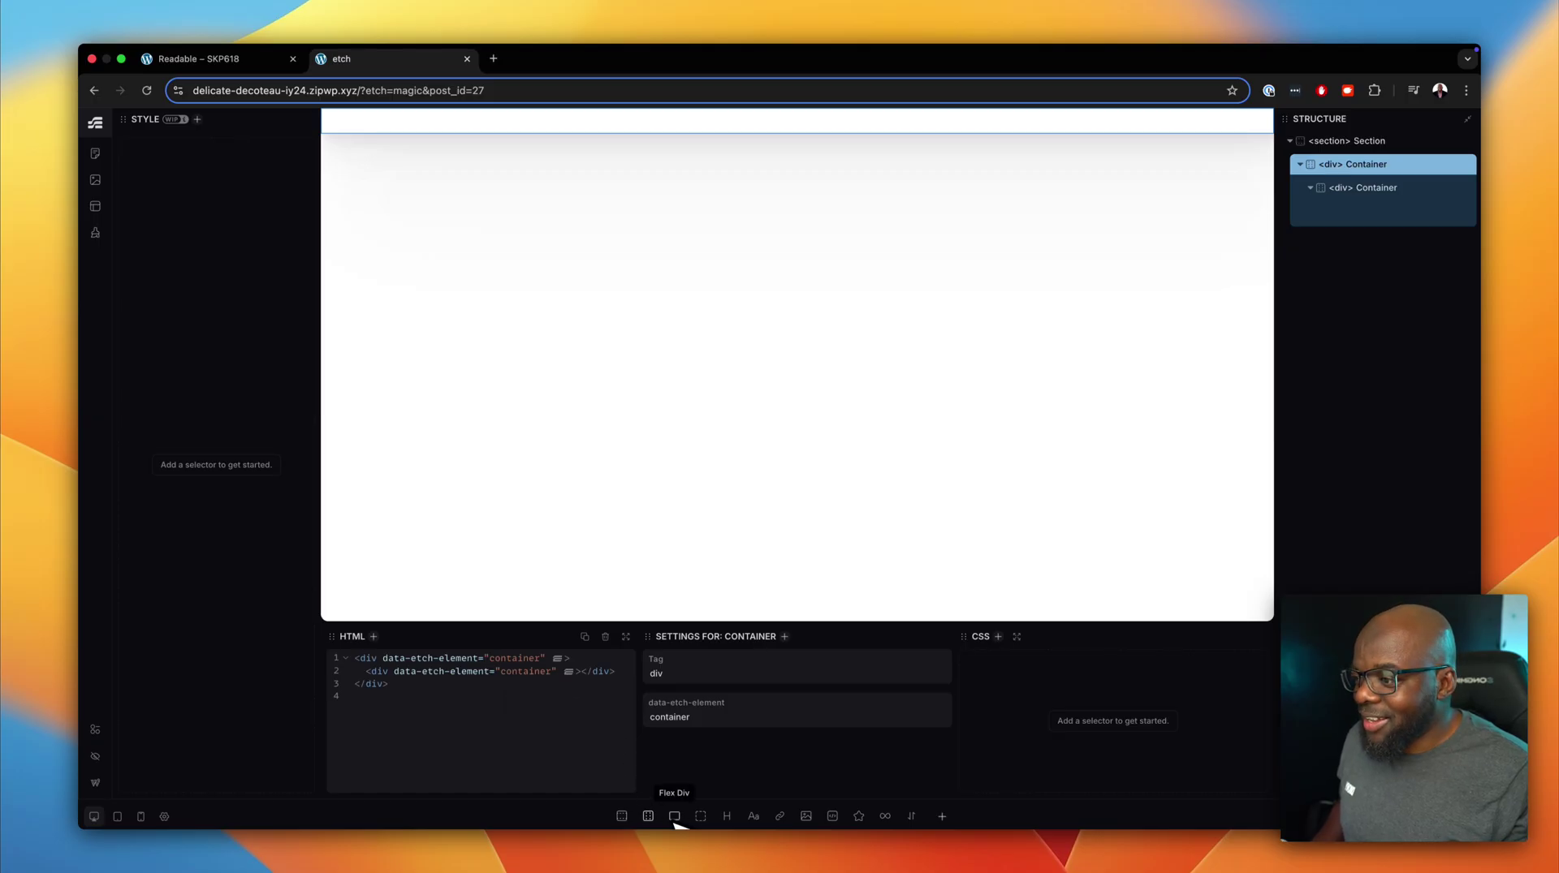
left_click(727, 818)
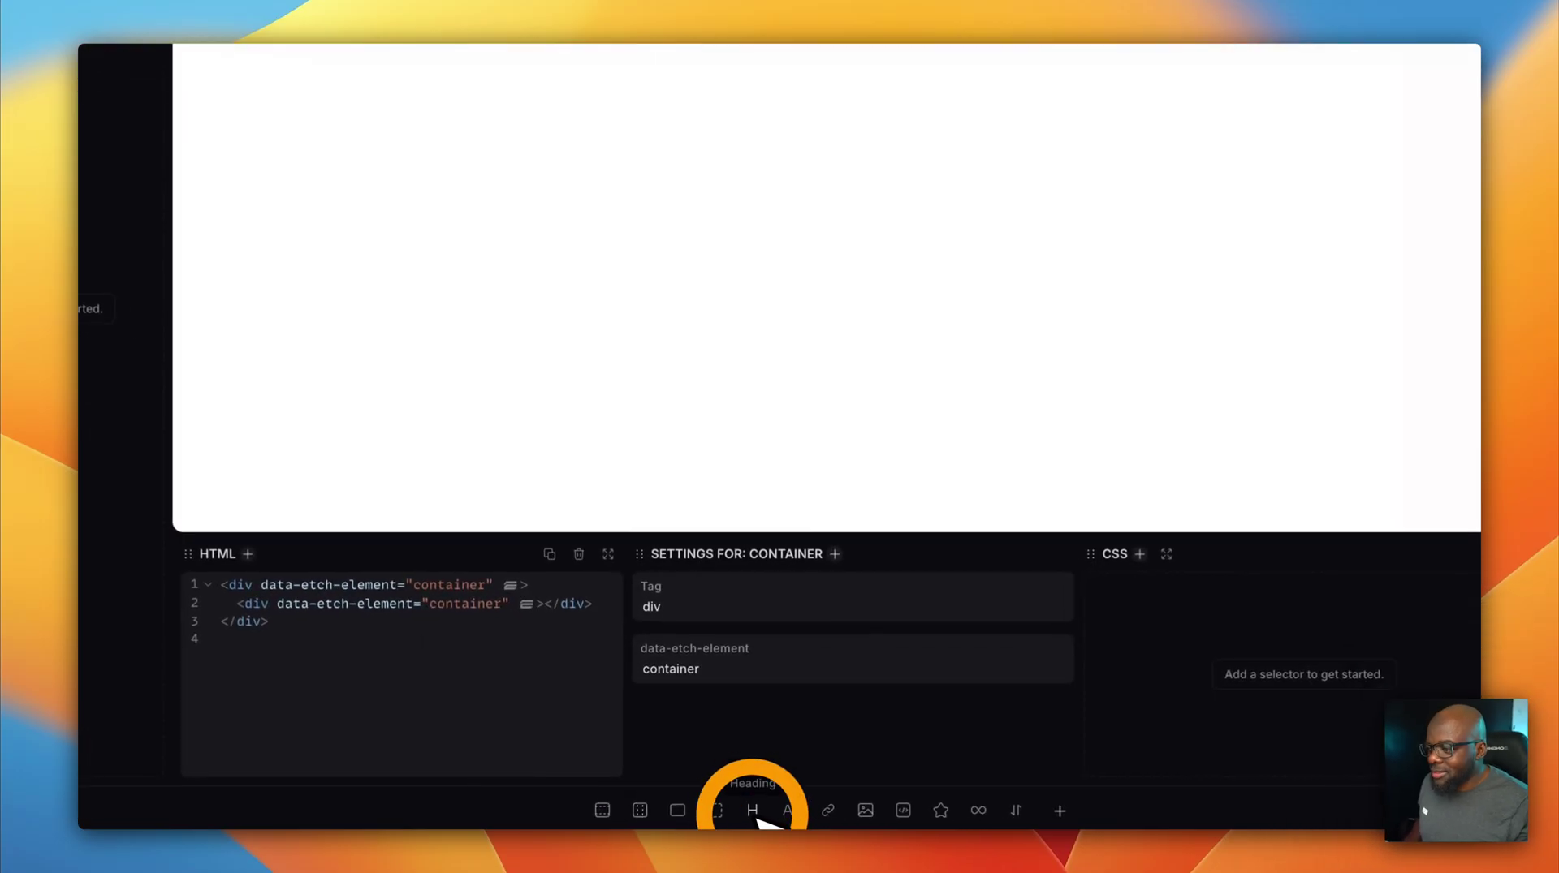
left_click(803, 819)
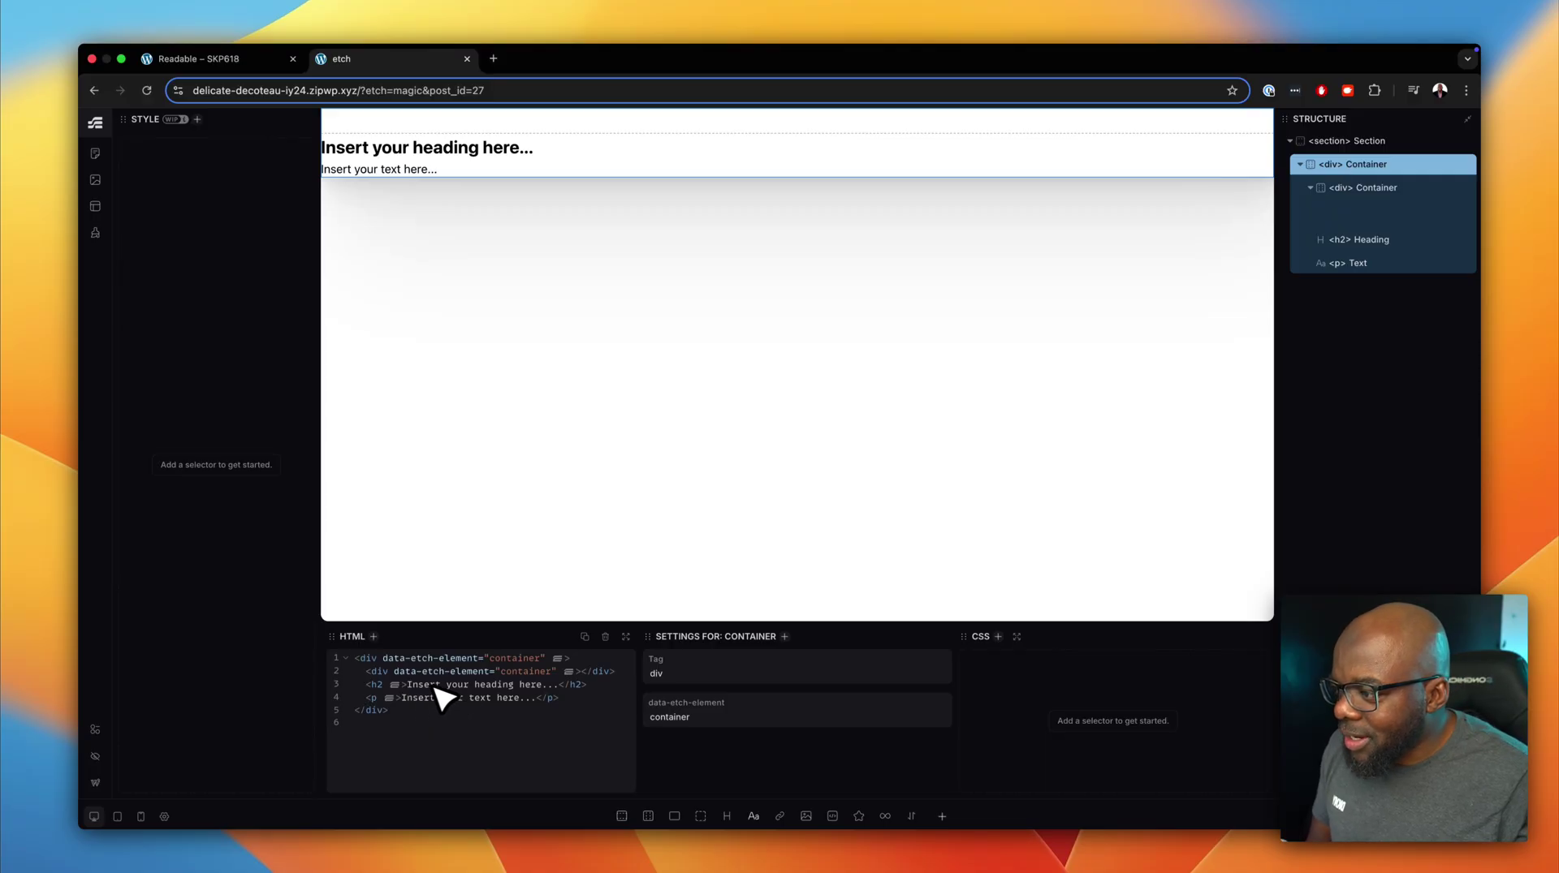
Change the h2 placeholder ending to 'dfdfgdfgdf' in the HTML, then start adding a selector to it.
left_click(519, 686)
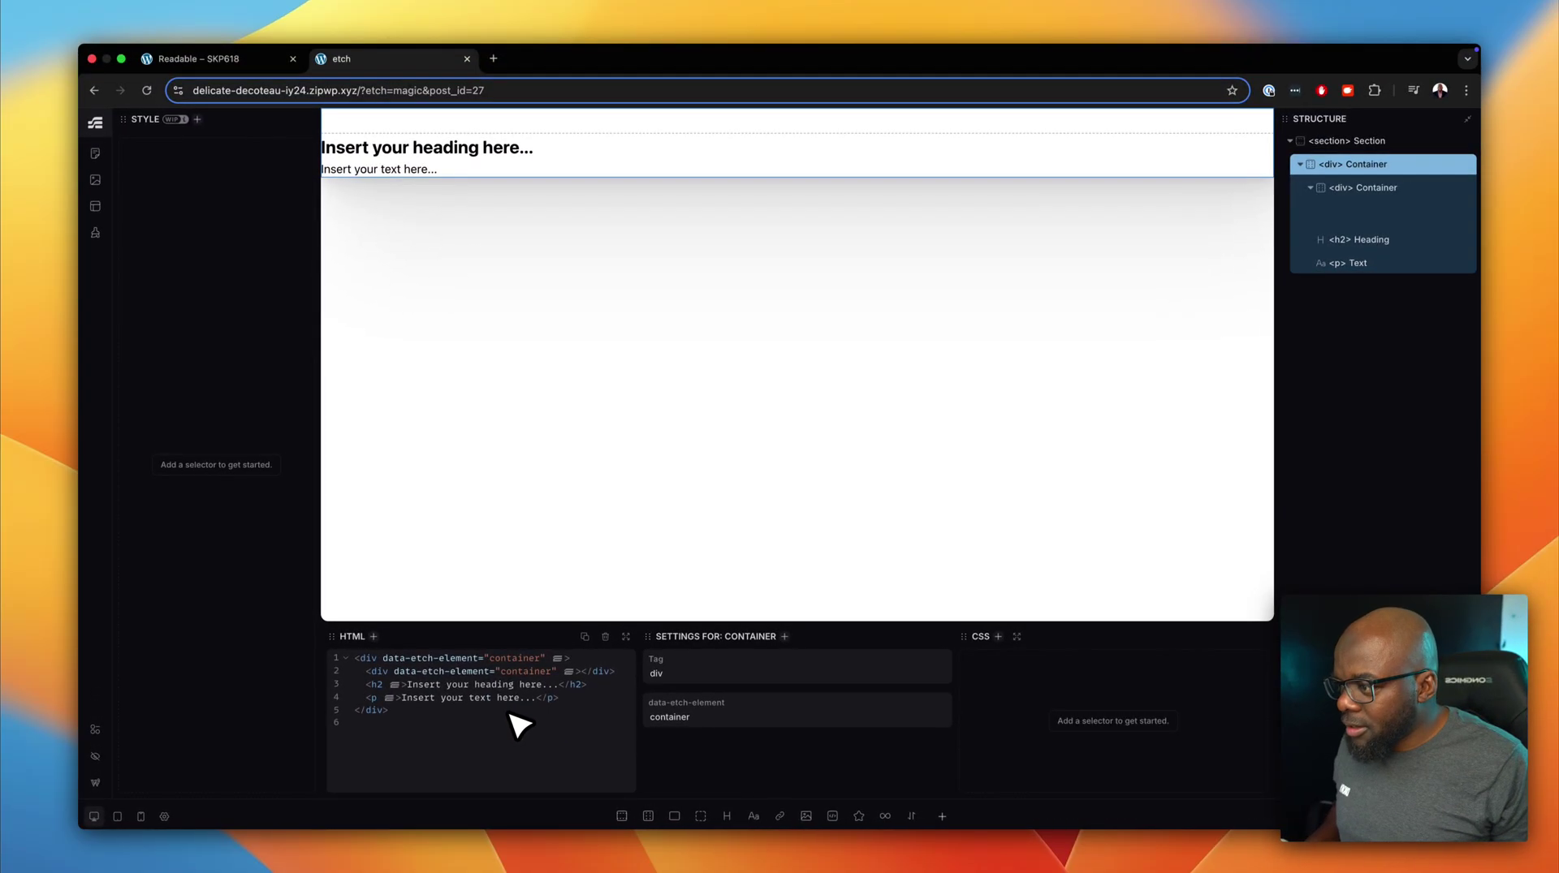
key("BackSpace")
key("BackSpace")
key("BackSpace")
key("BackSpace")
key("BackSpace")
type("dfdfgdfgdf")
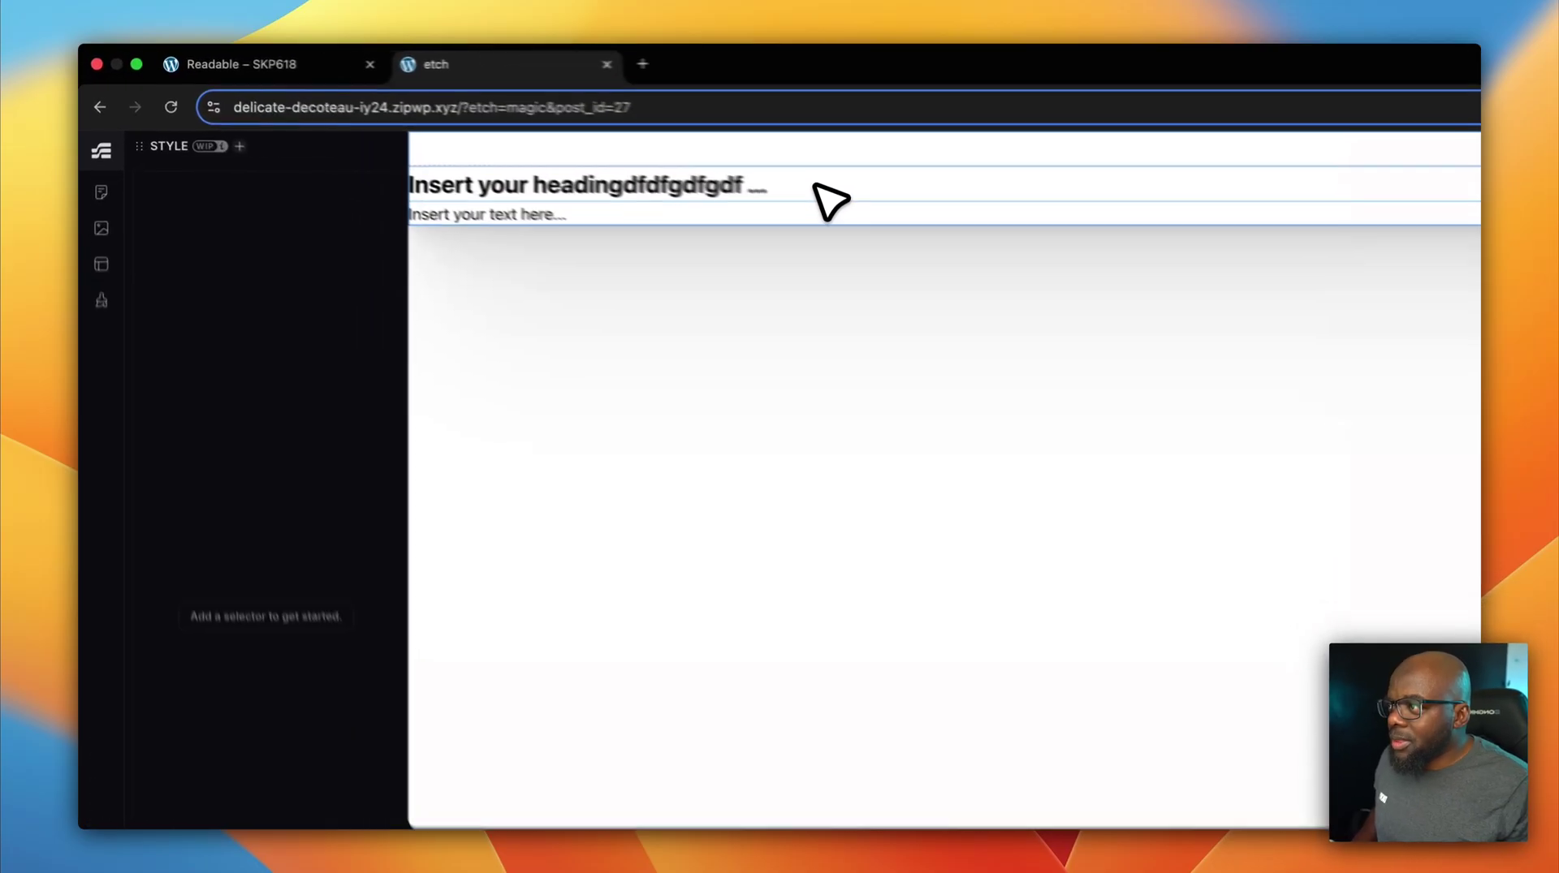
left_click(621, 148)
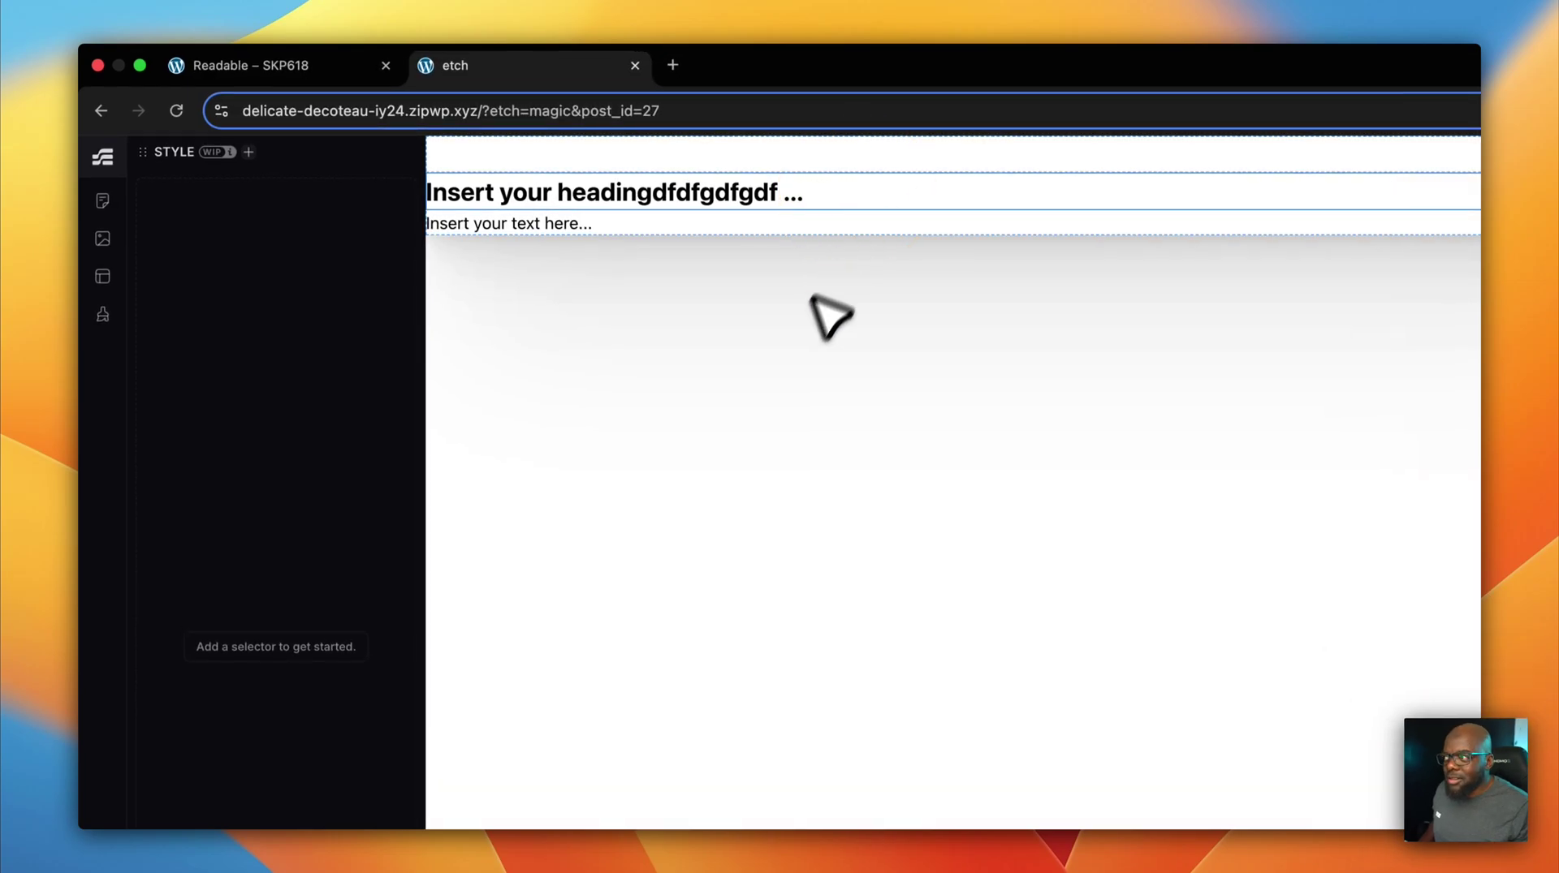
left_click(250, 153)
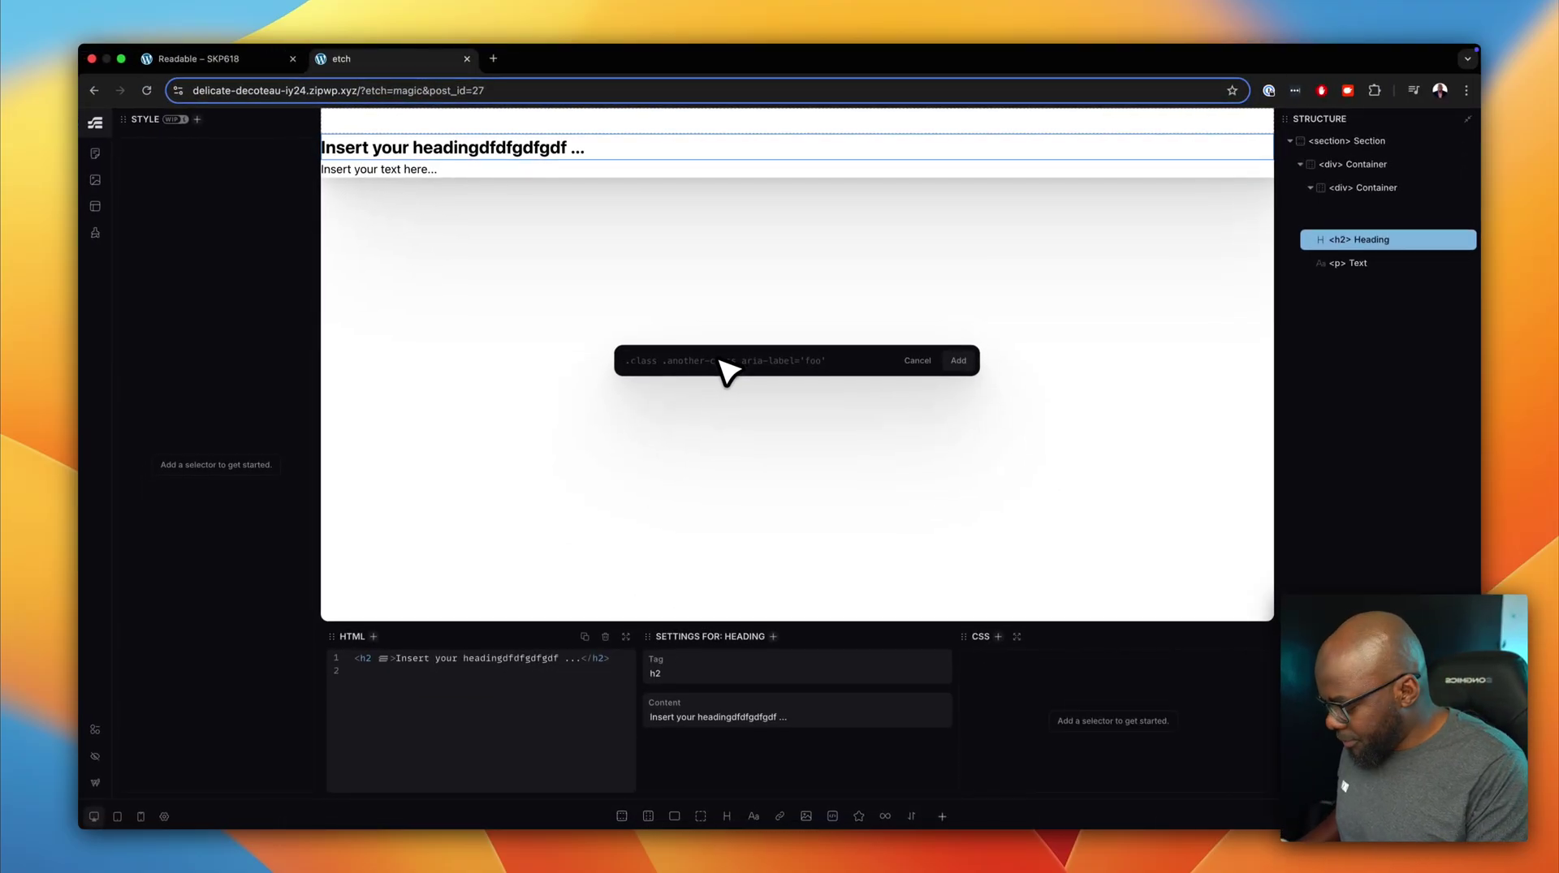
Enter .bg as the heading's new selector and confirm it.
type(".bg")
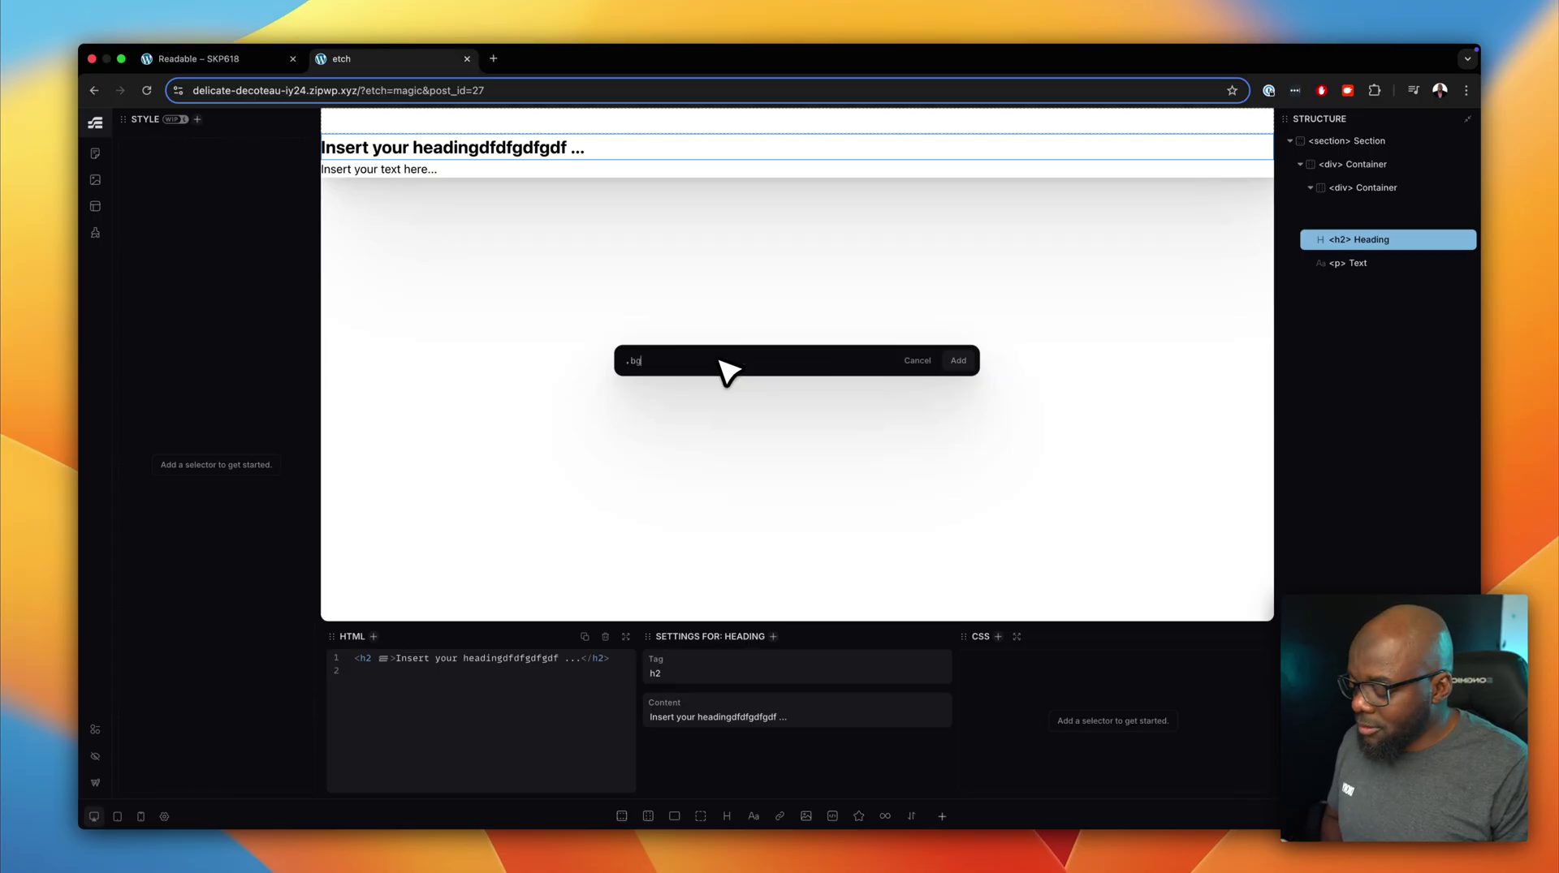
key("Return")
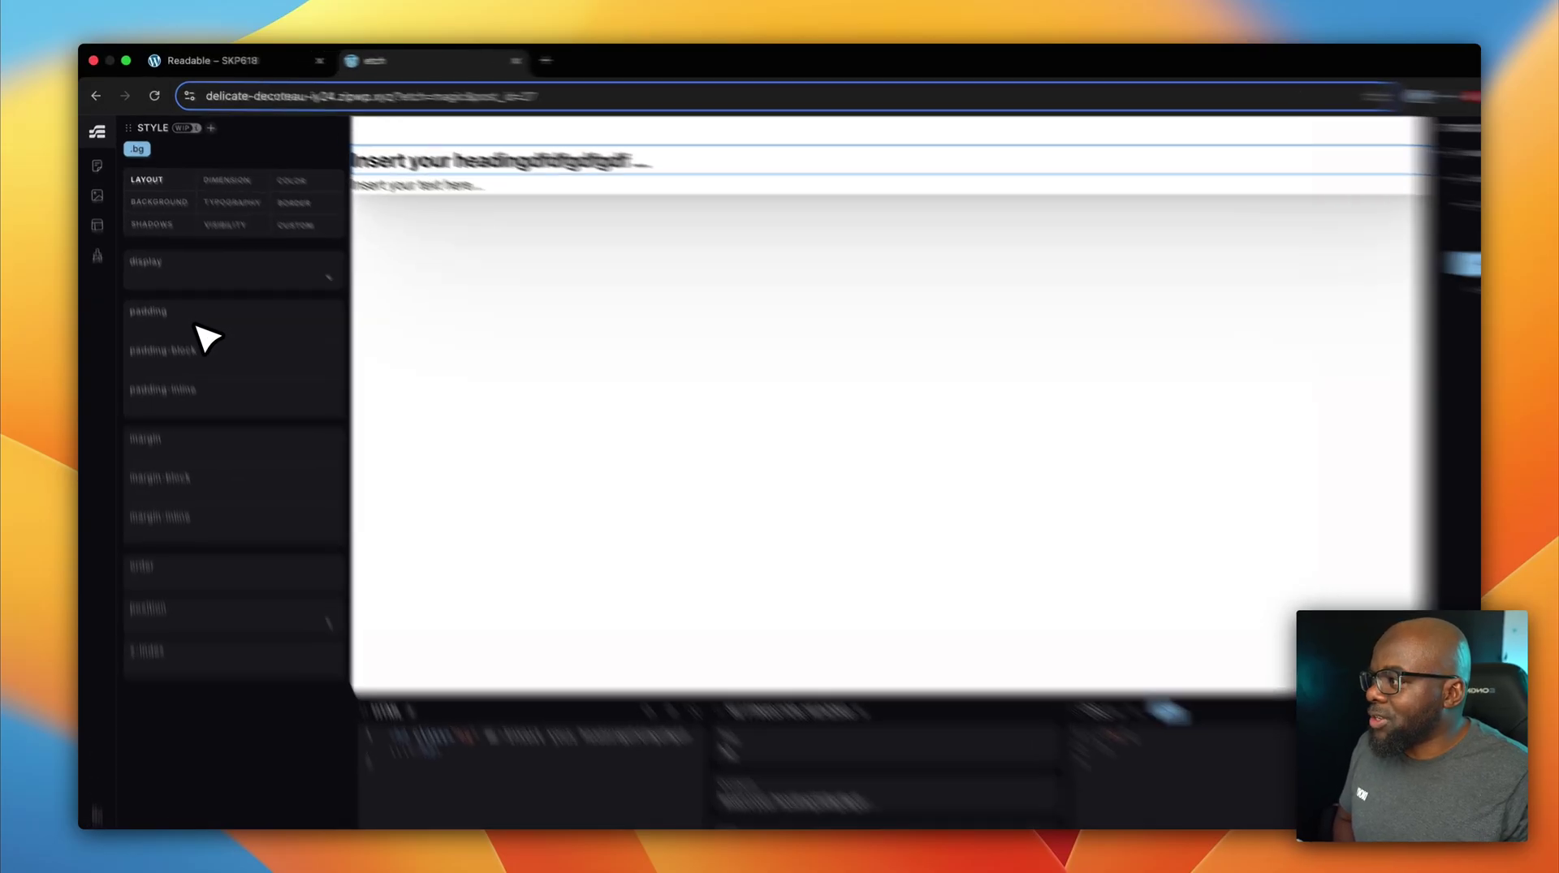
Set the .bg padding to 4rem in the Style panel's Layout tab.
left_click(185, 299)
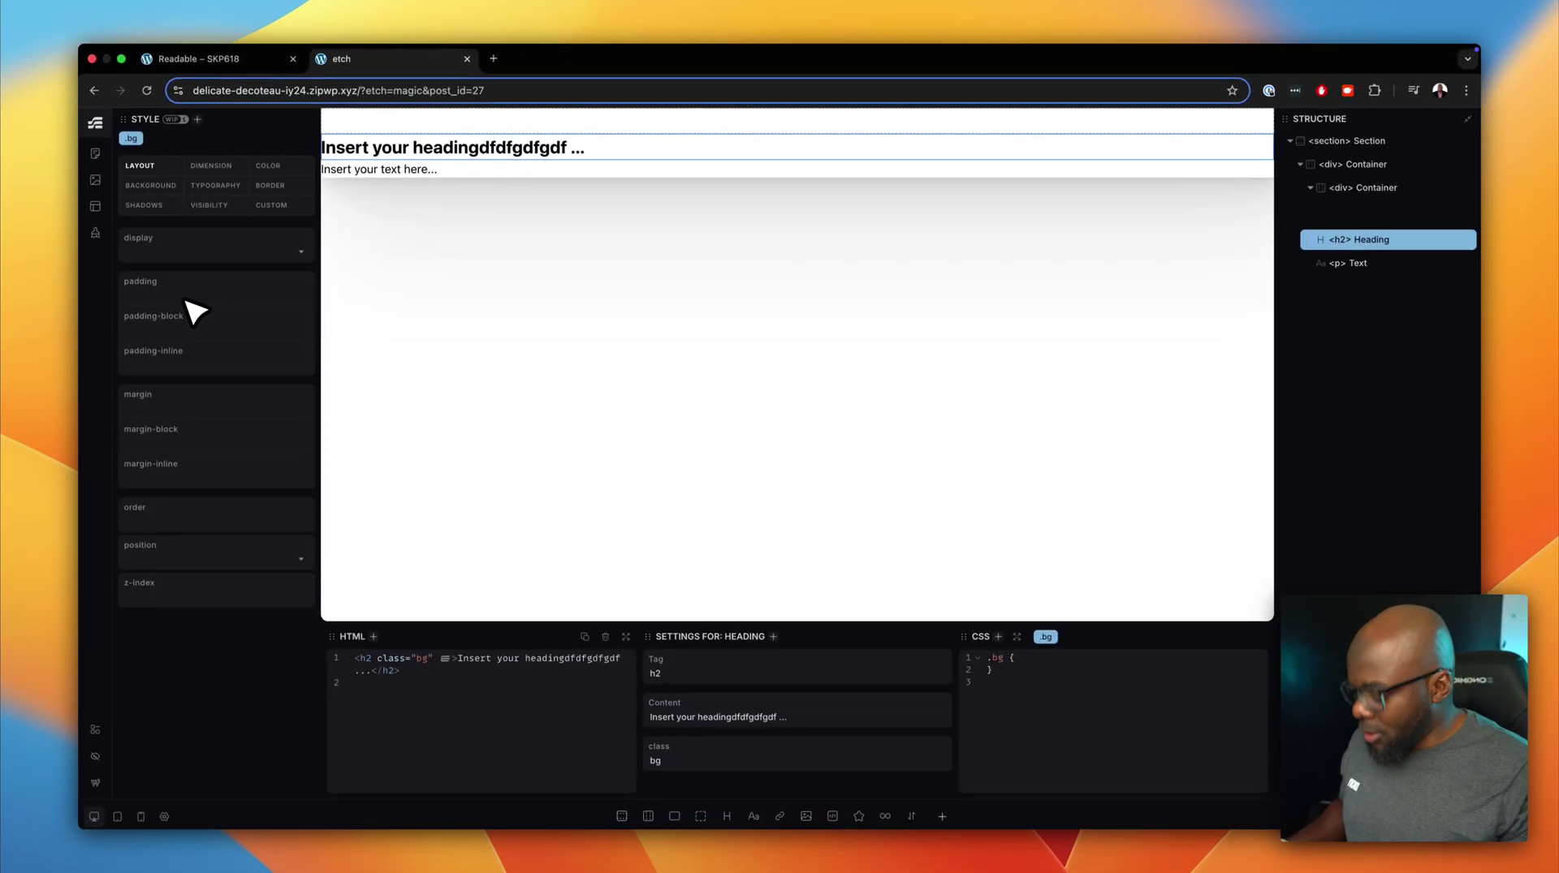
type("4re")
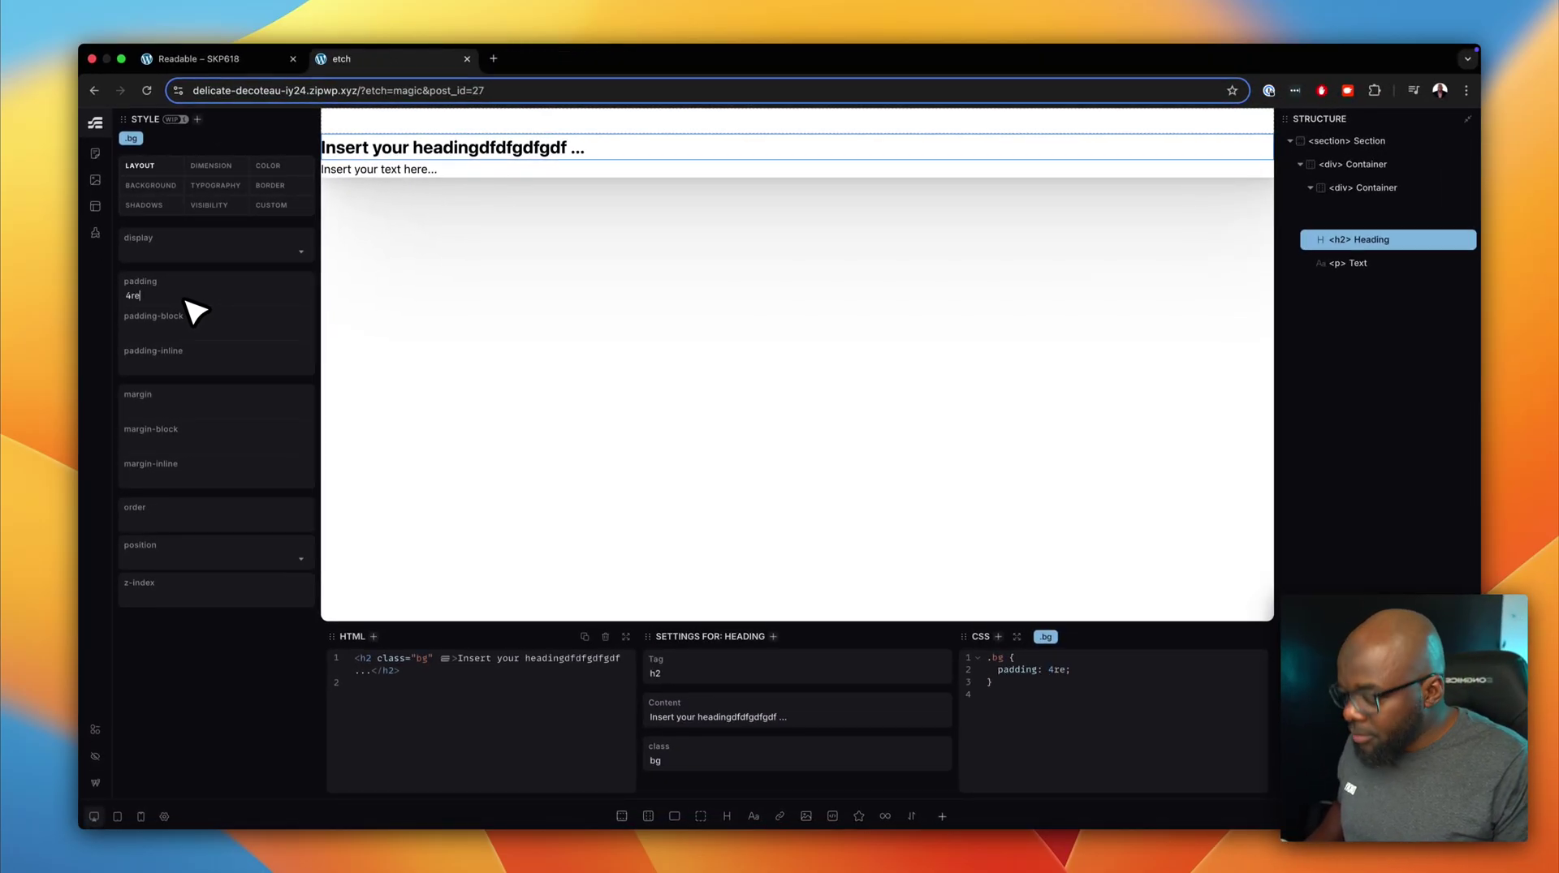
type("m")
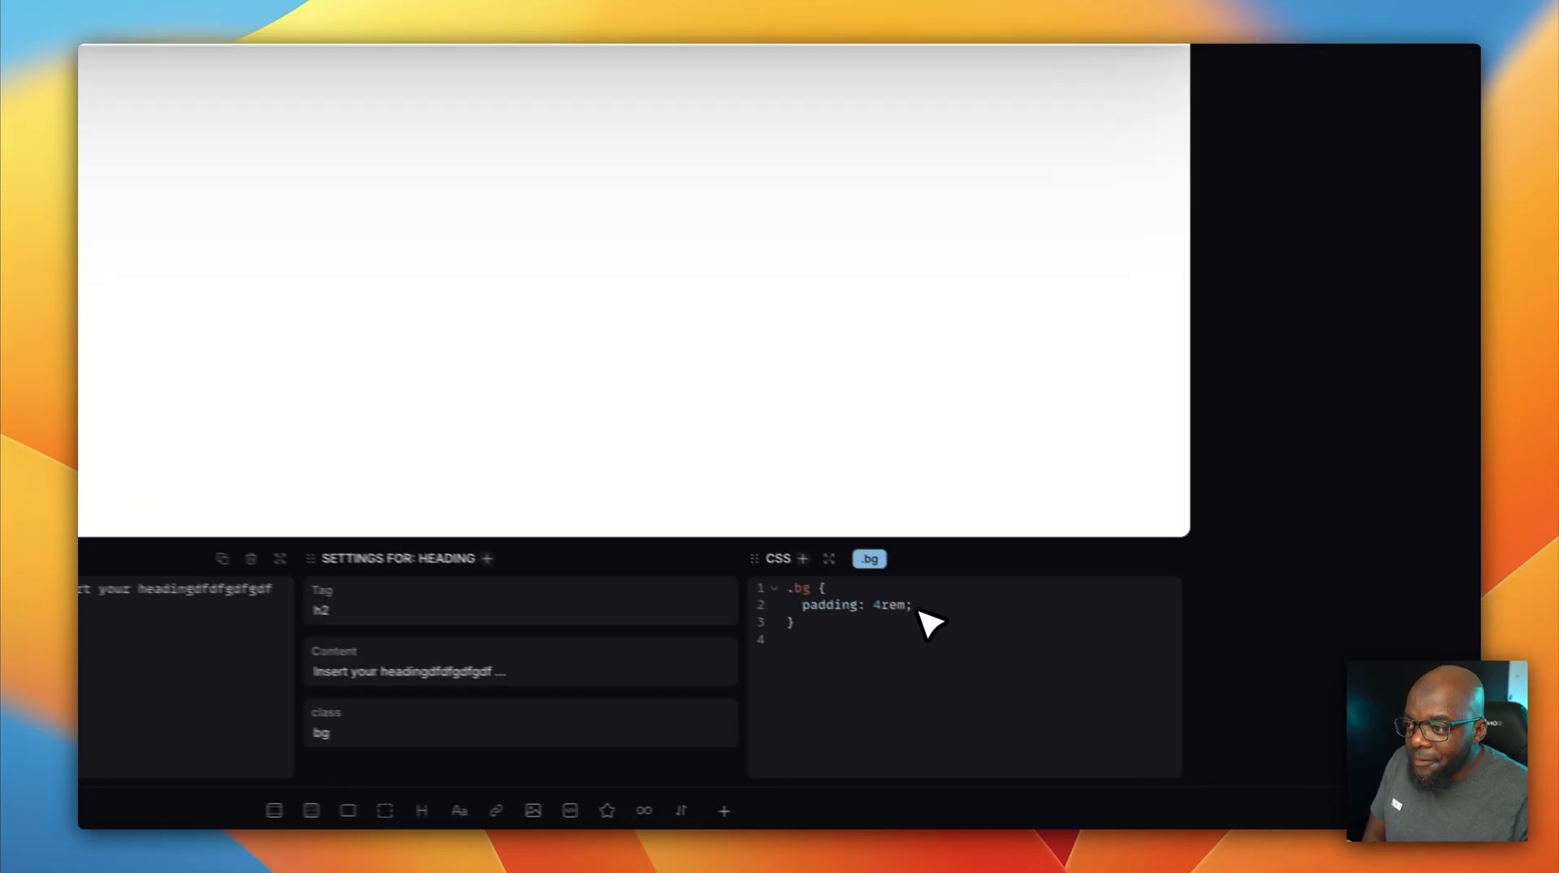
left_click(1082, 672)
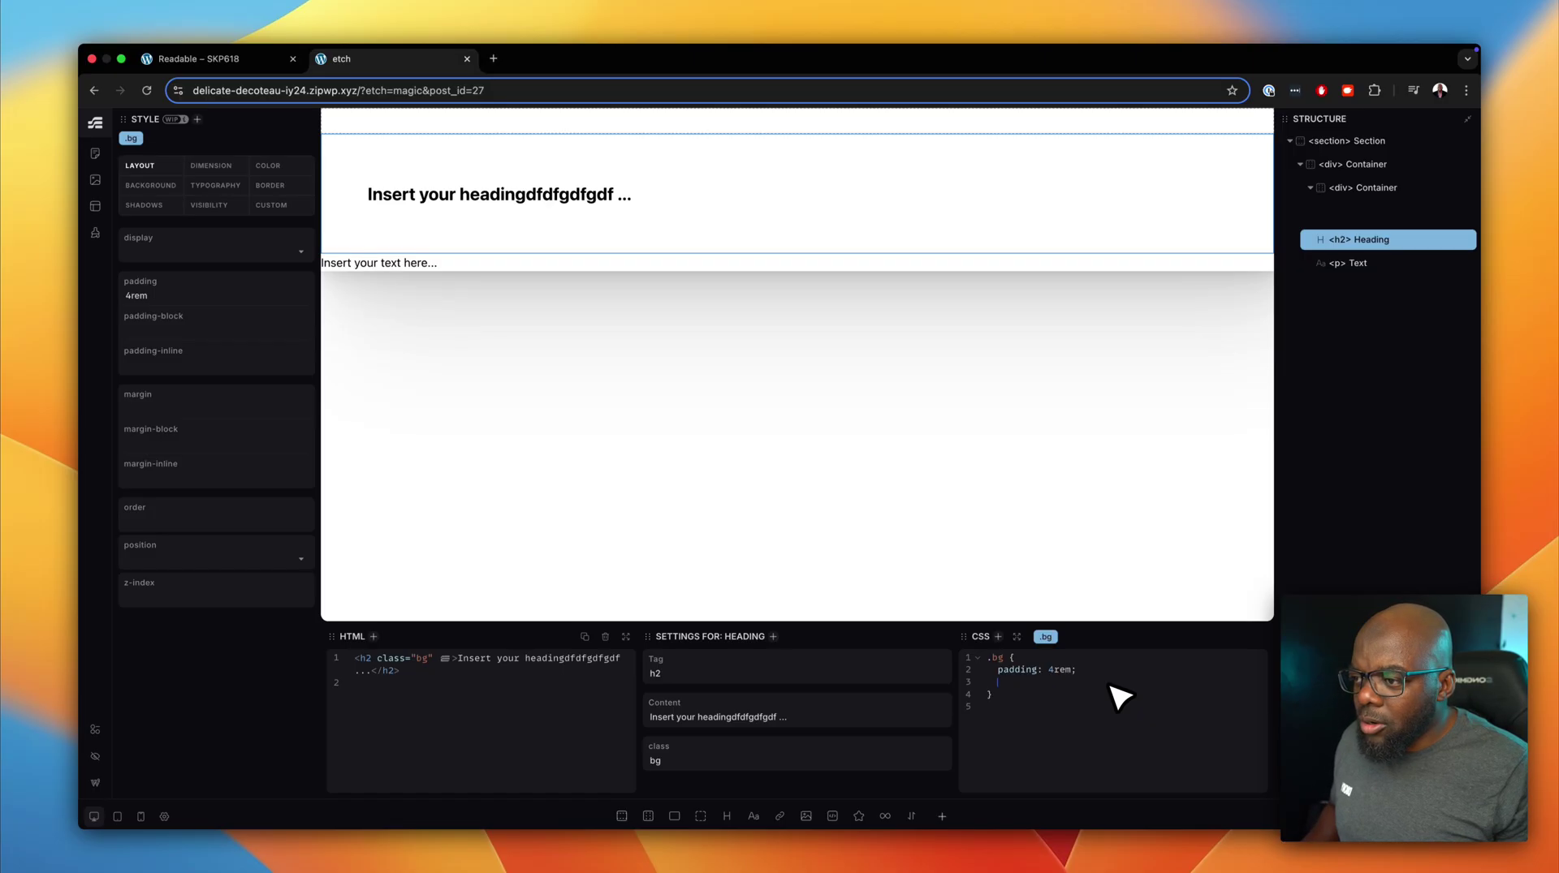
Declare margin-left in the .bg rule, entering 200px and then correcting it to 100px.
type("margin")
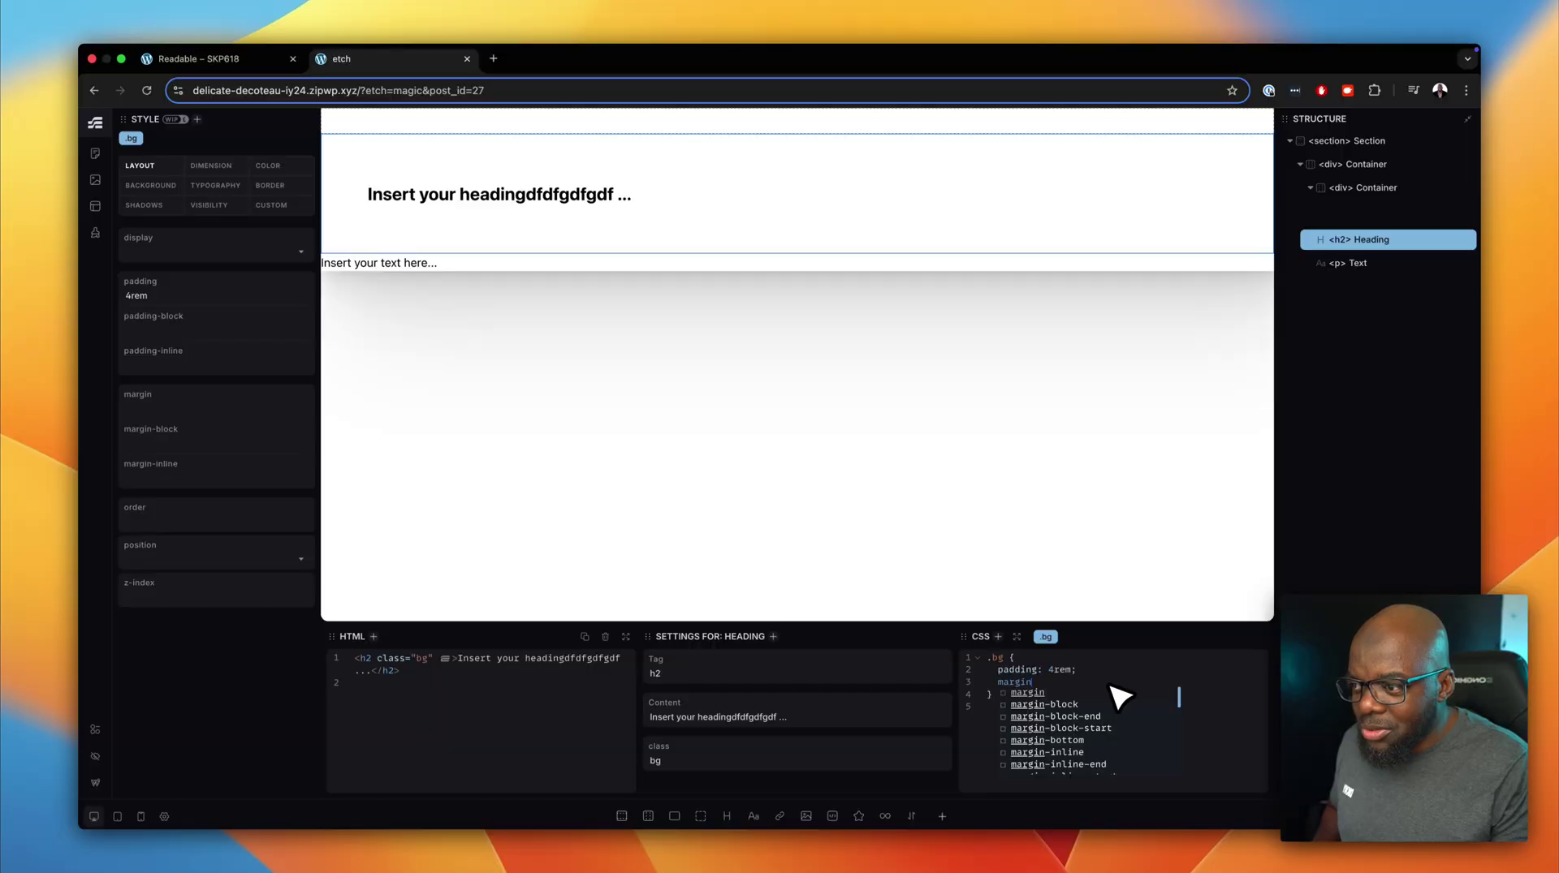
type("t")
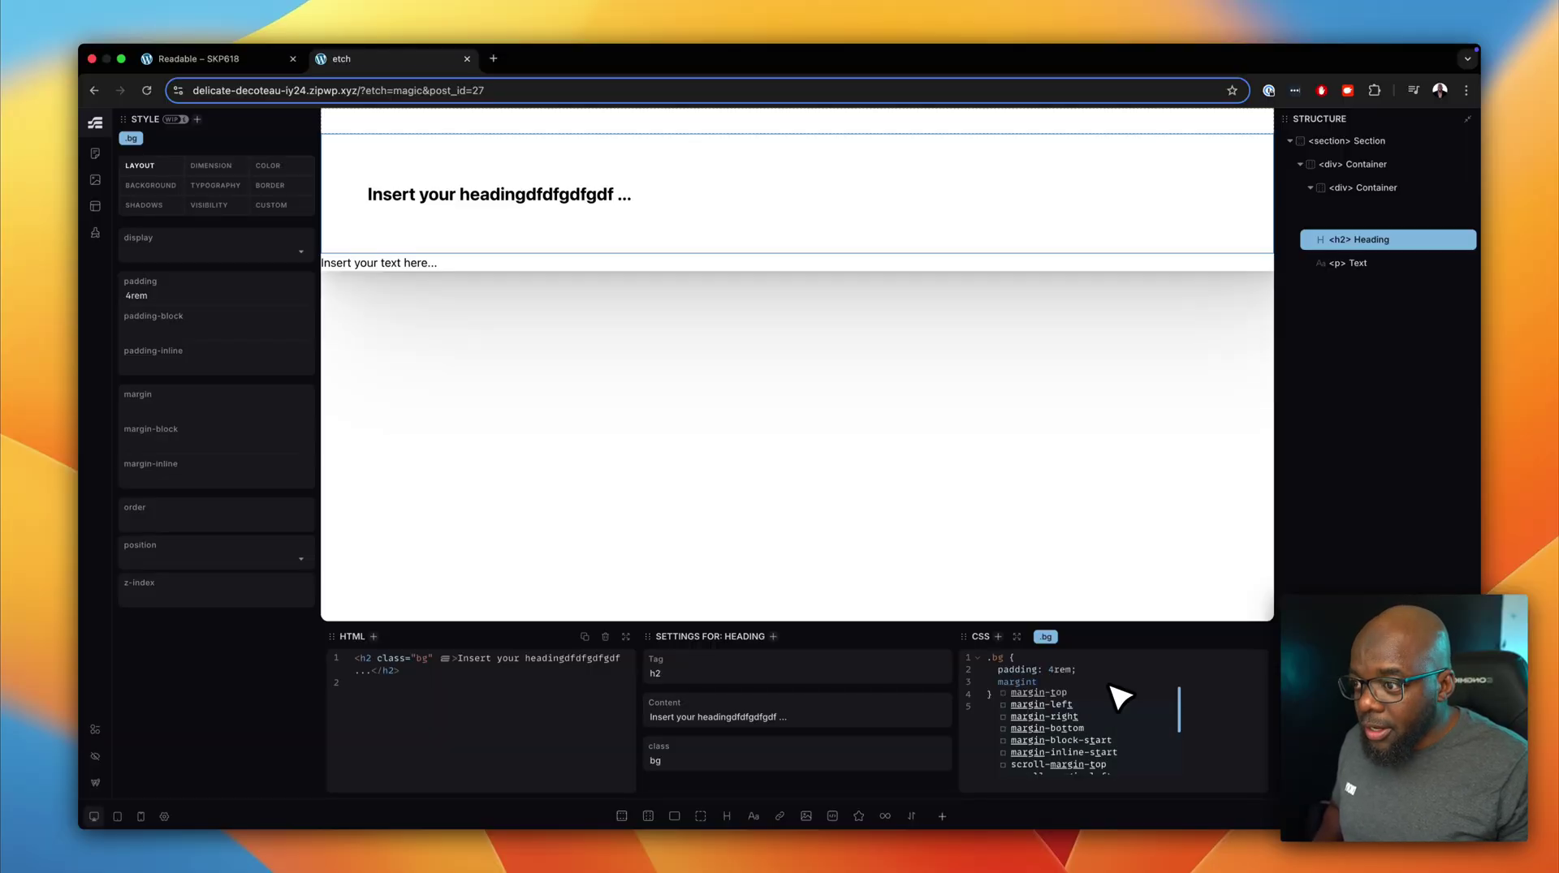
key("Down")
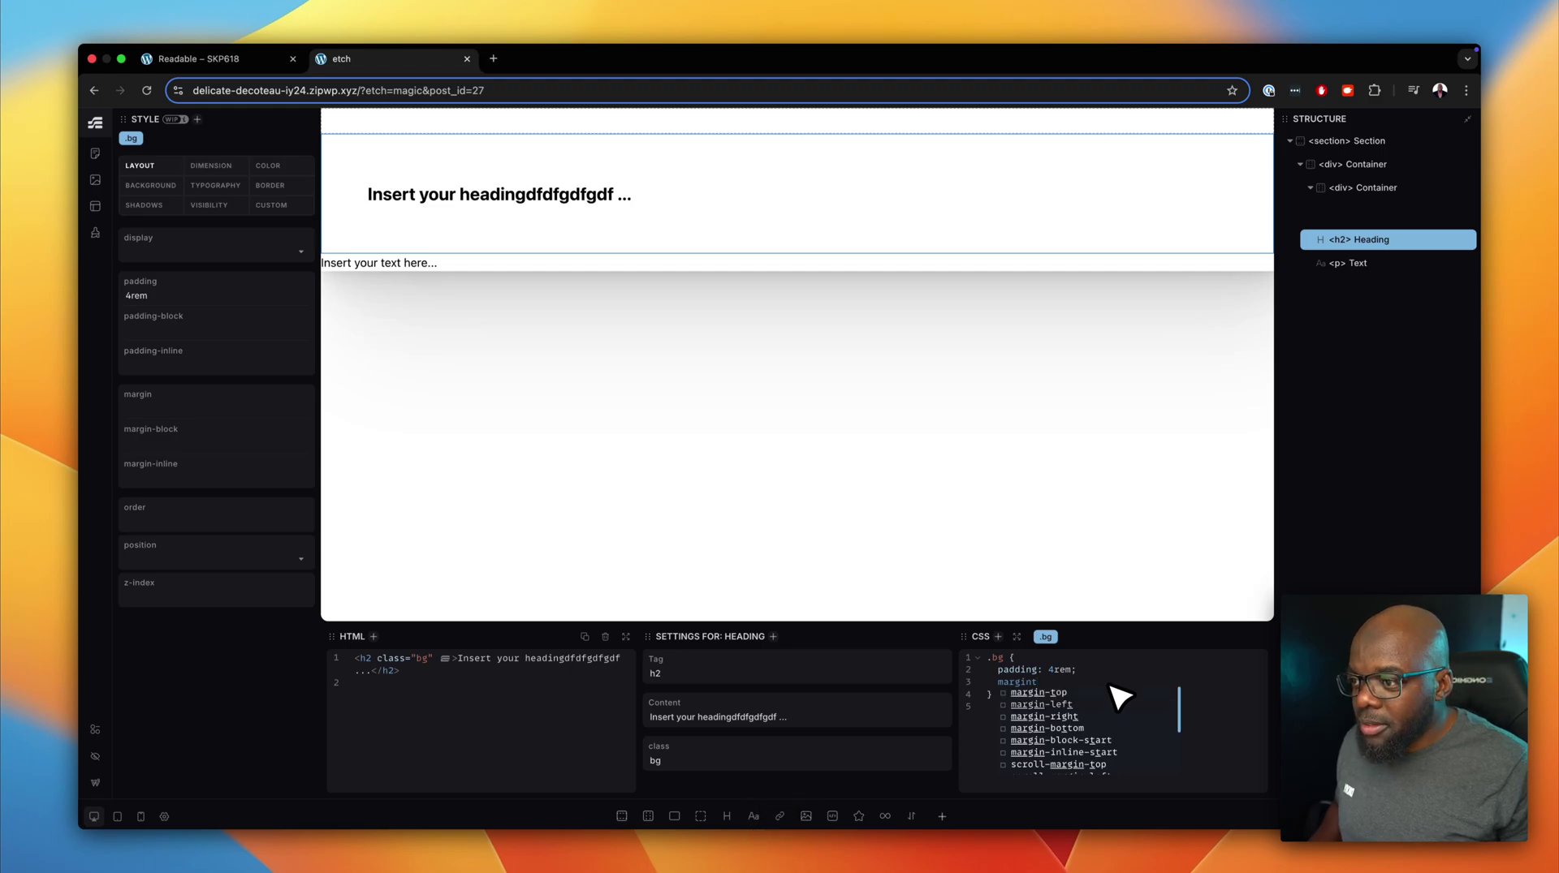
key("Return")
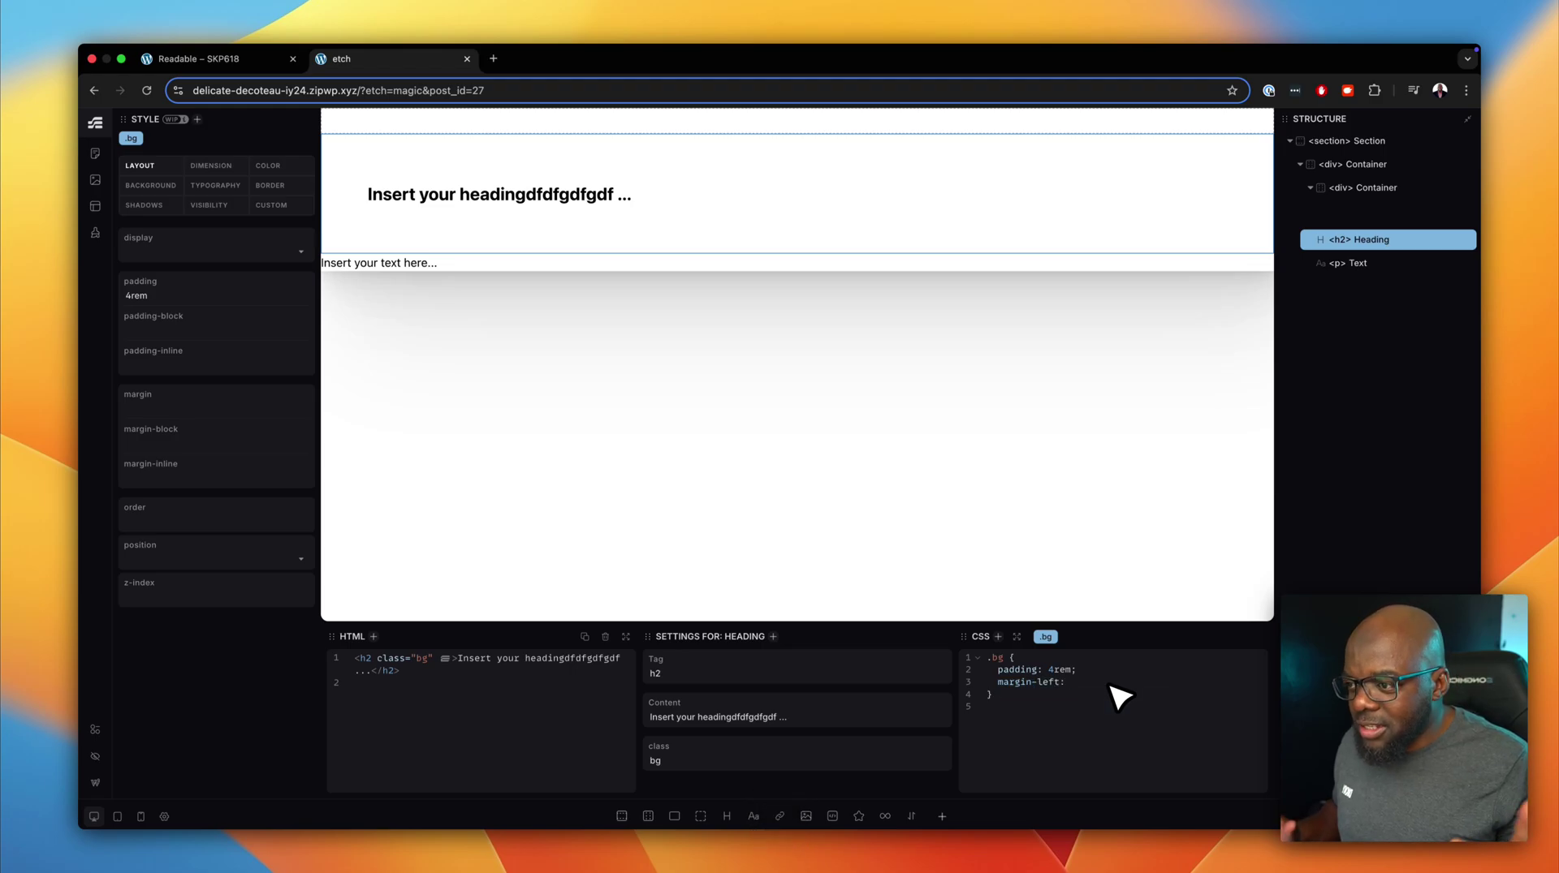
type("200px;")
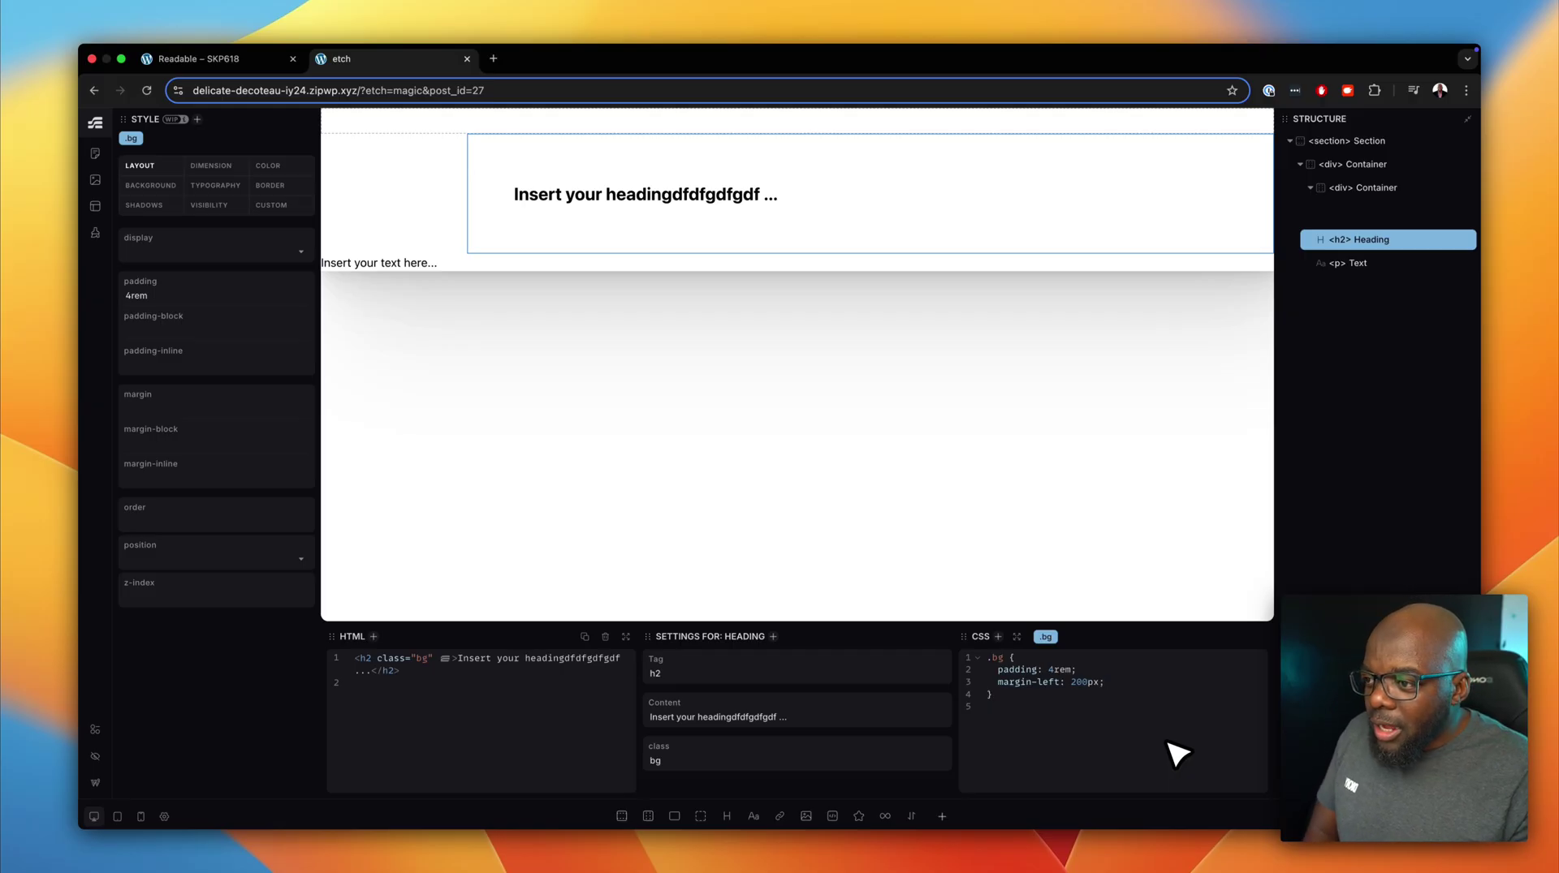
left_click(1077, 682)
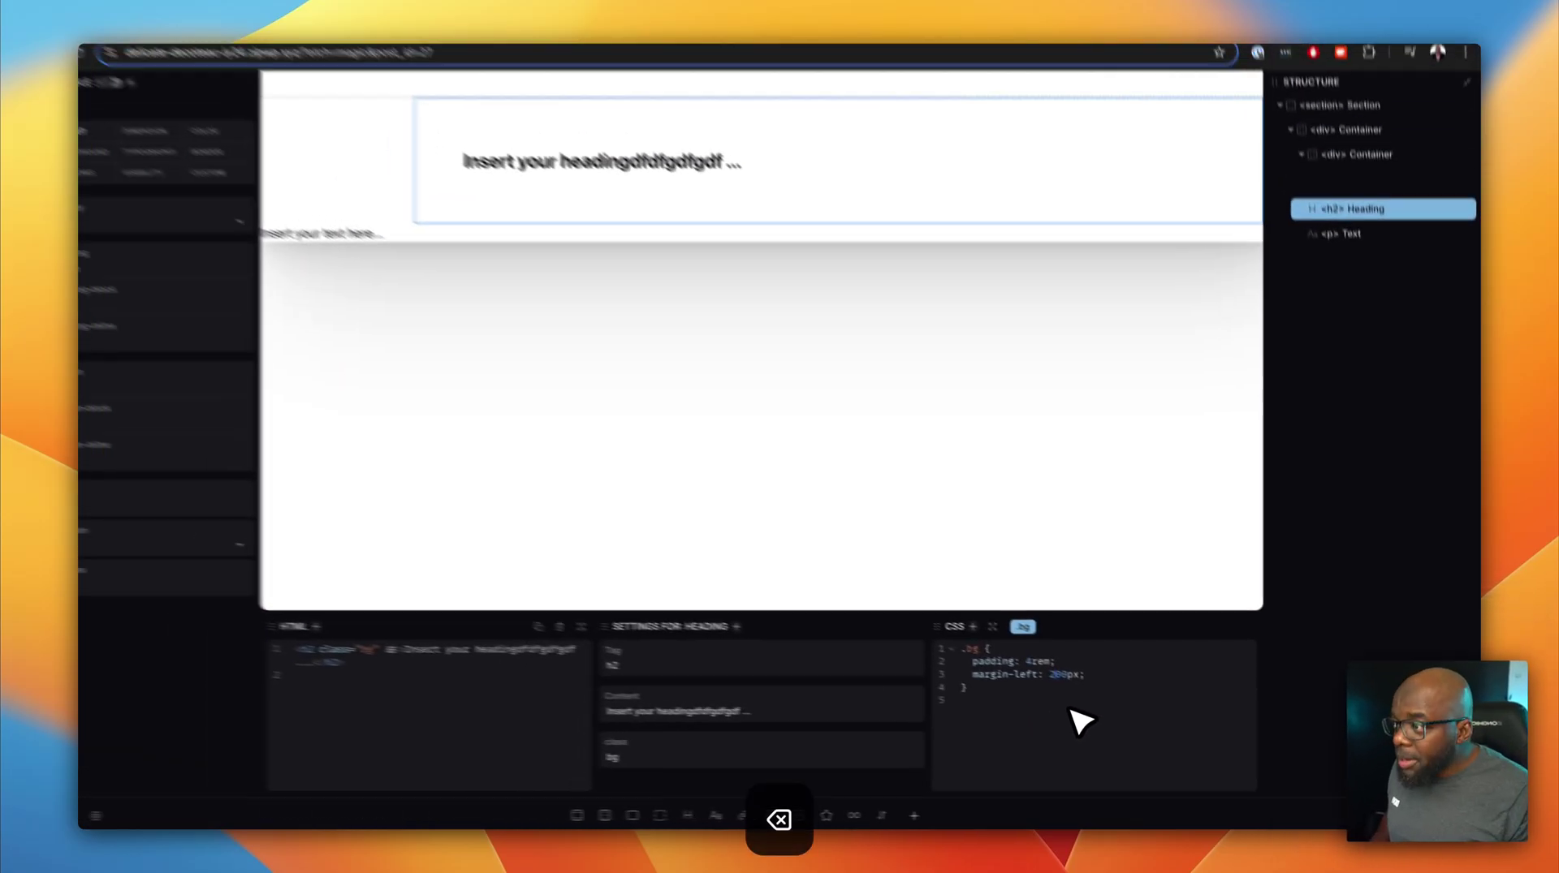
key("BackSpace")
type("1")
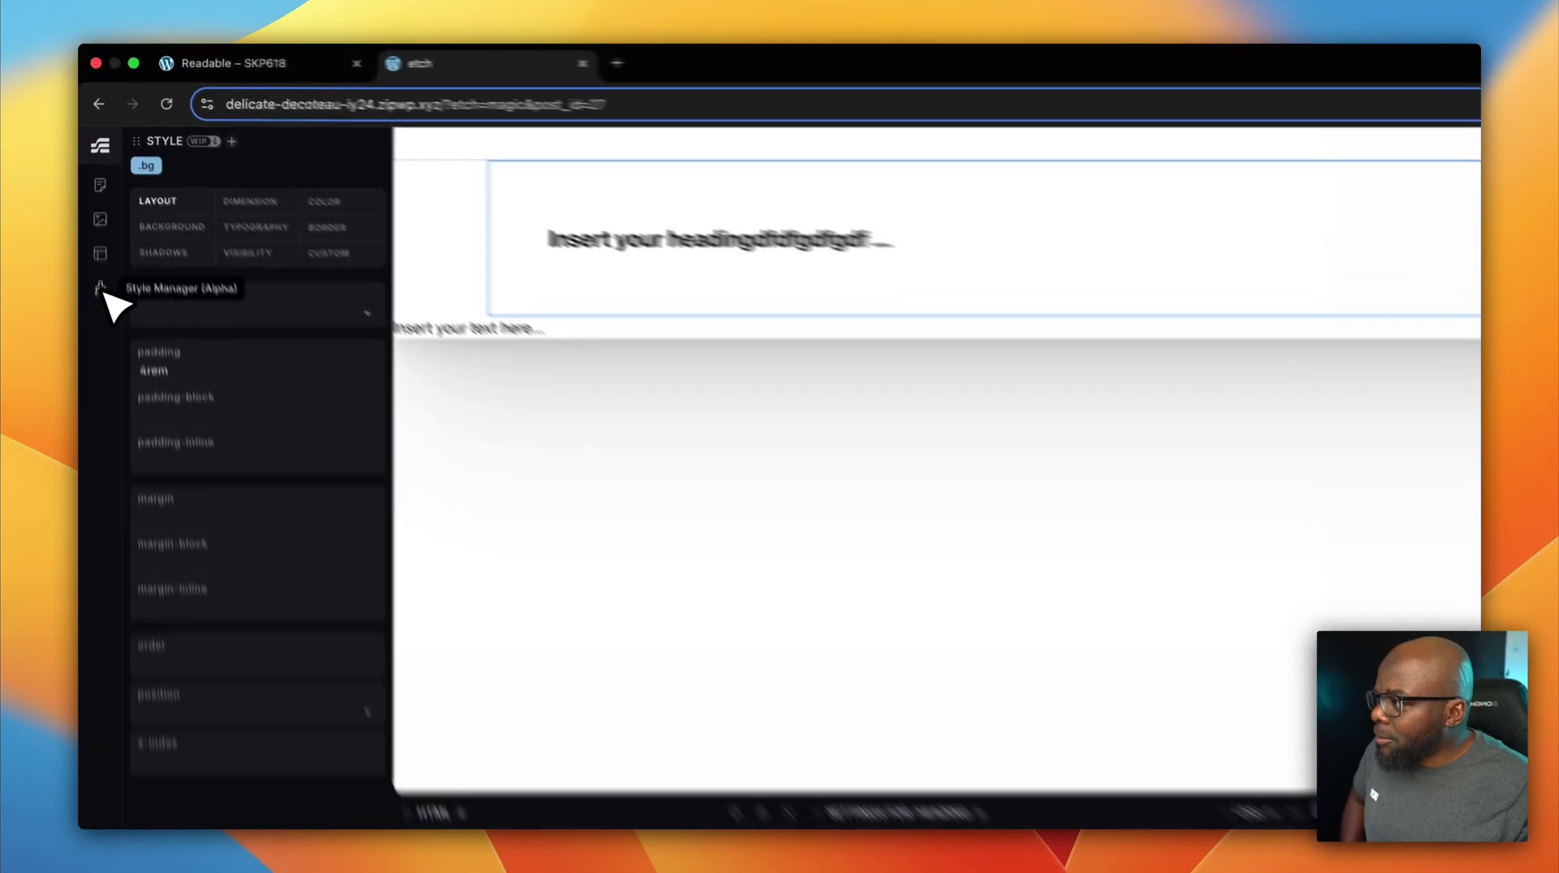
left_click(95, 235)
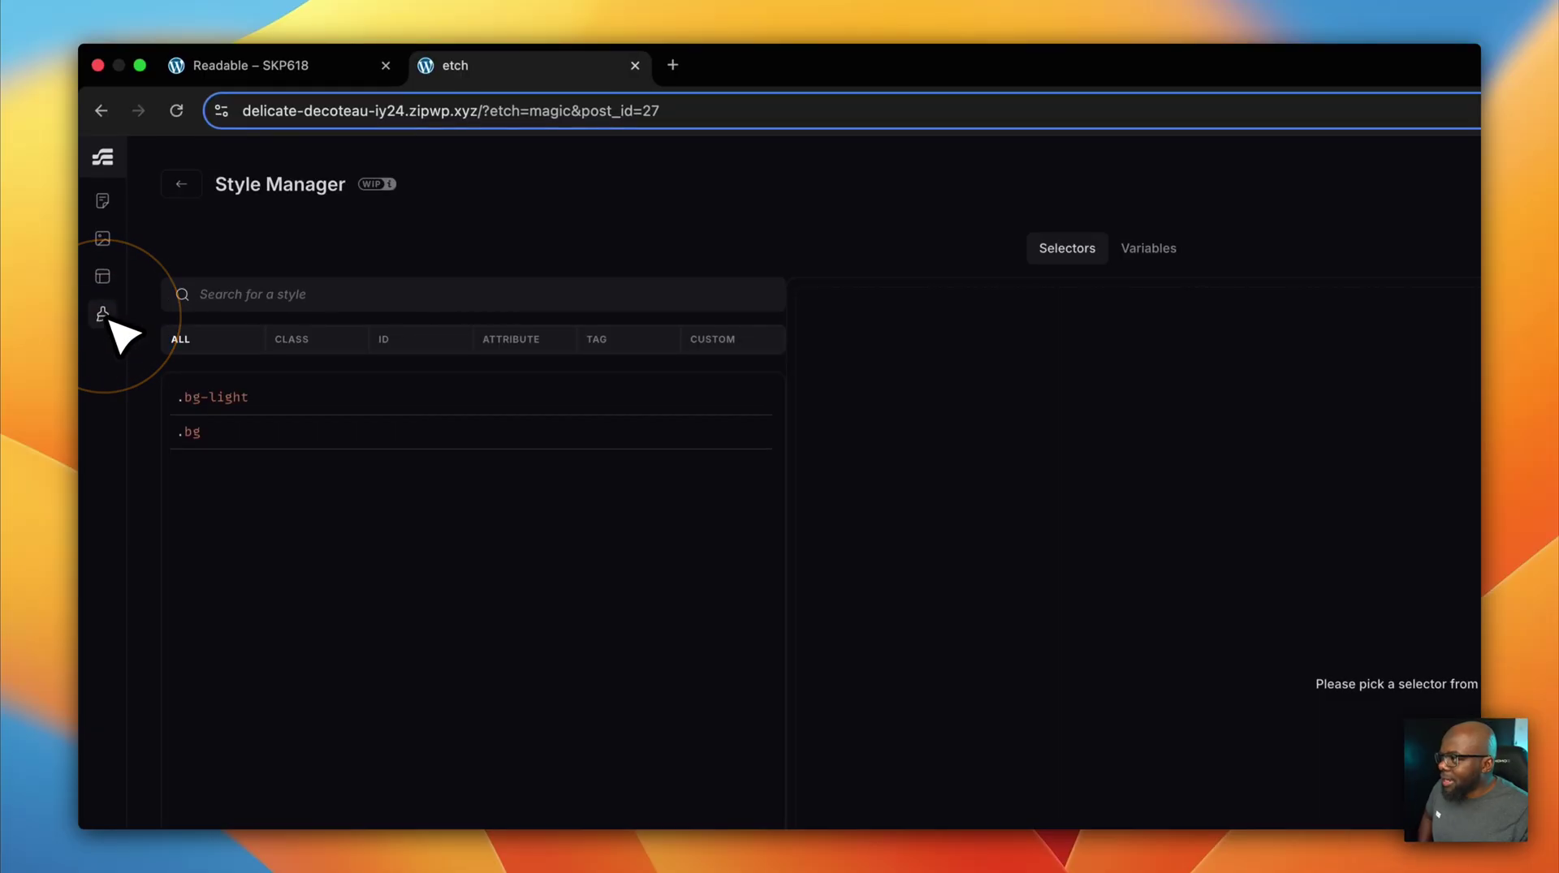
left_click(242, 440)
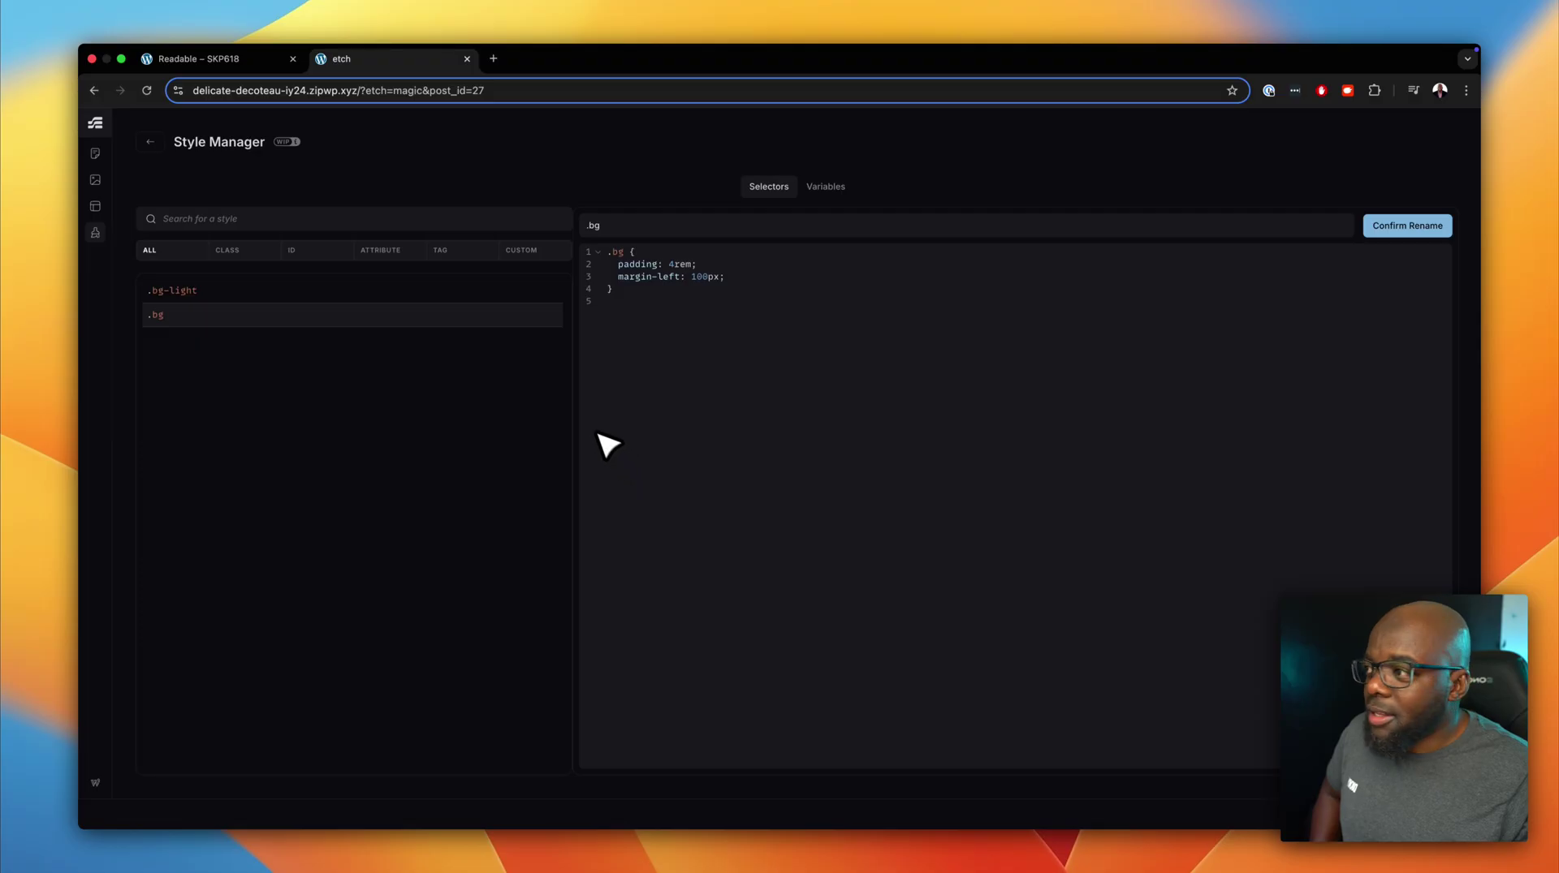
left_click(812, 242)
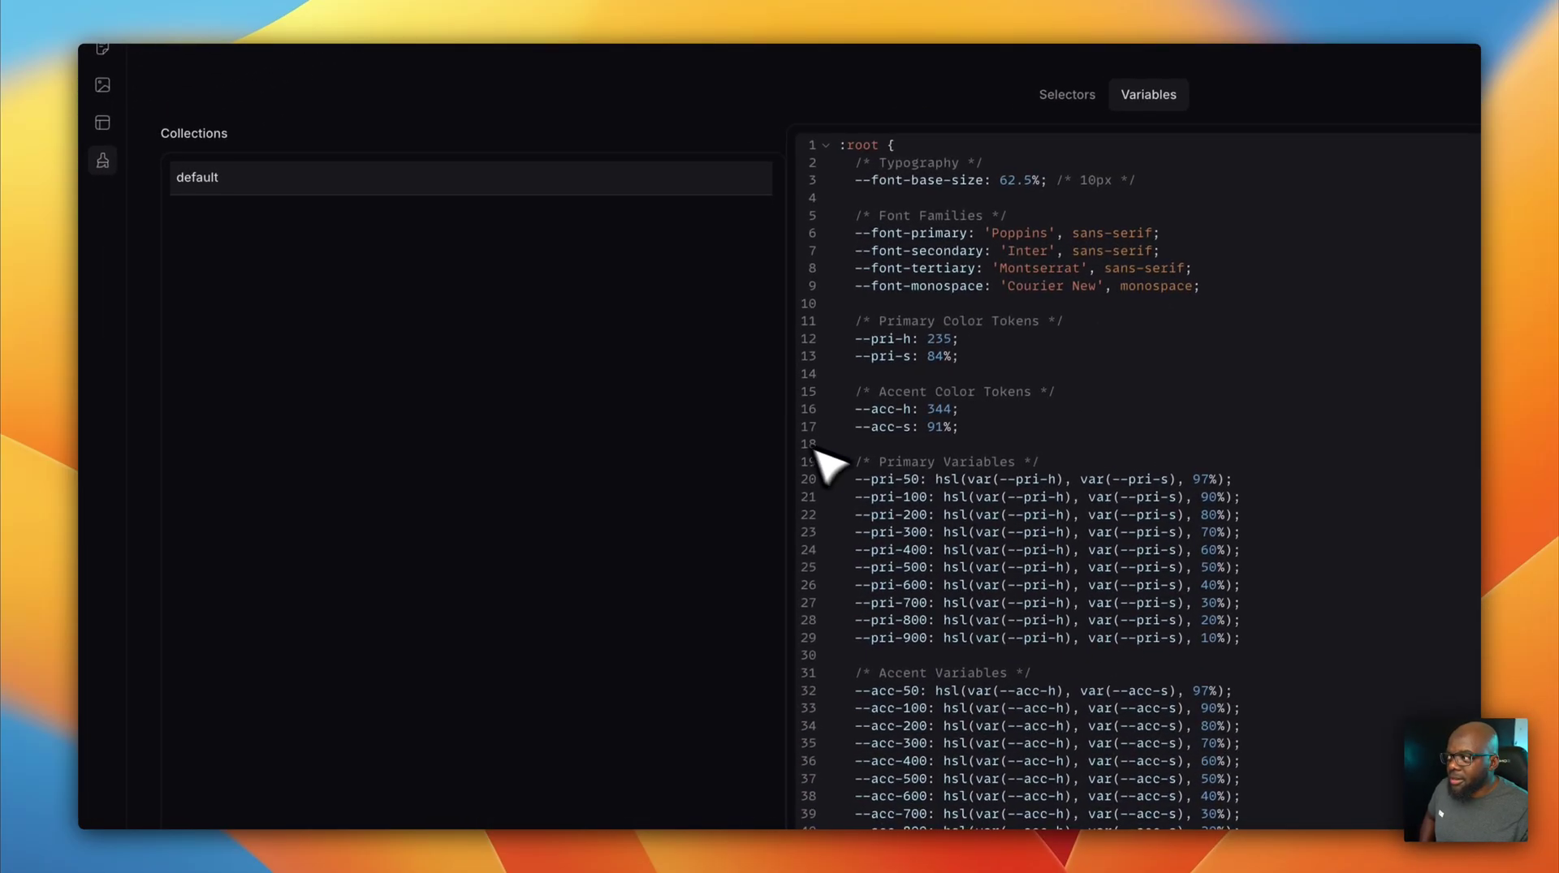
left_click(102, 47)
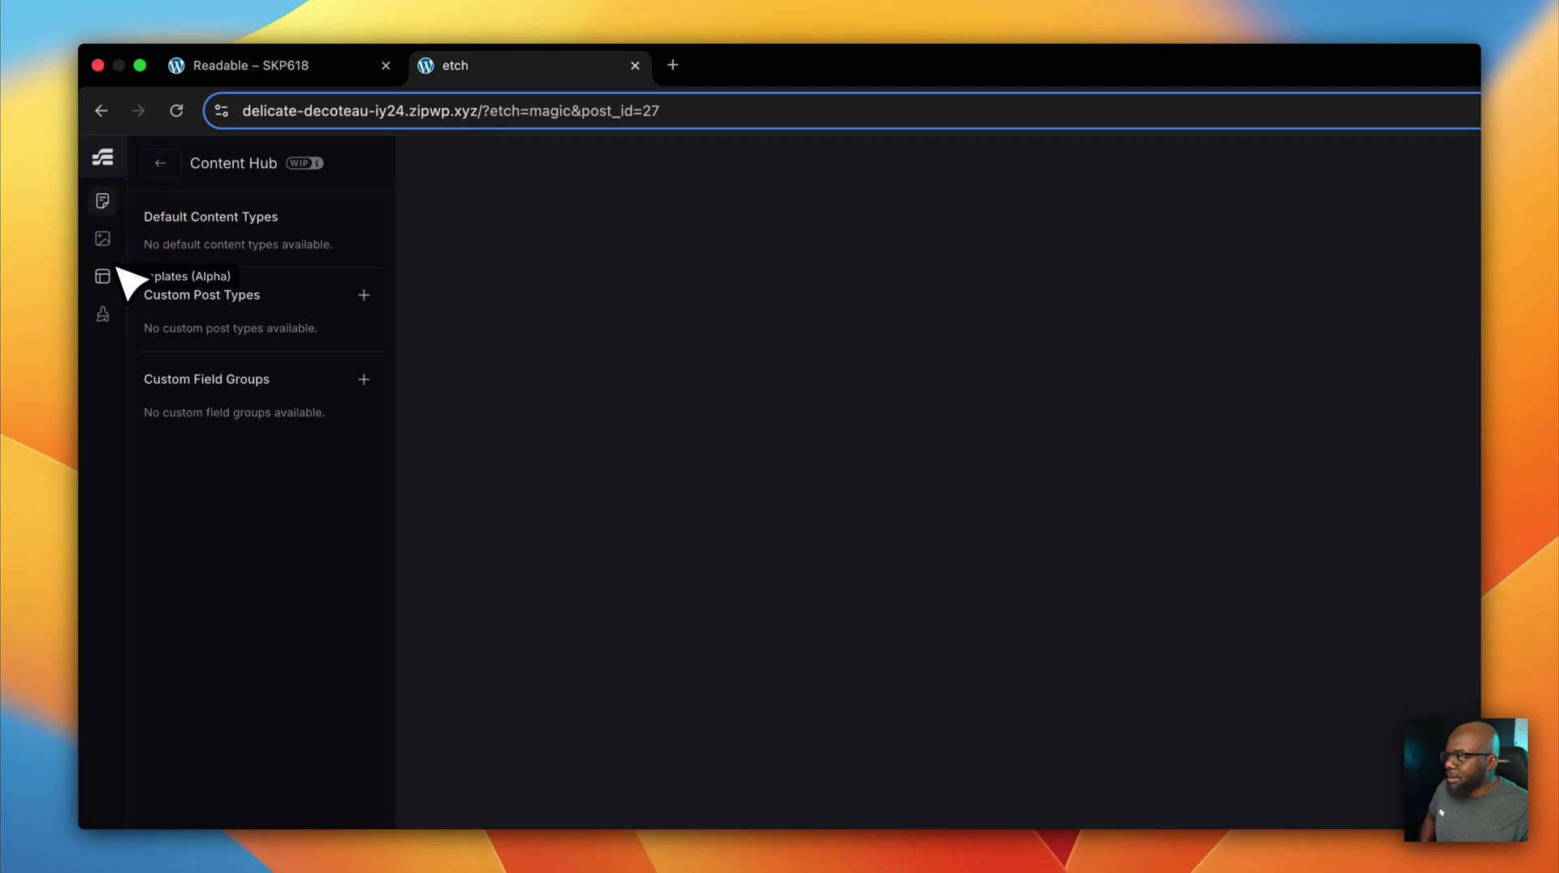
left_click(103, 315)
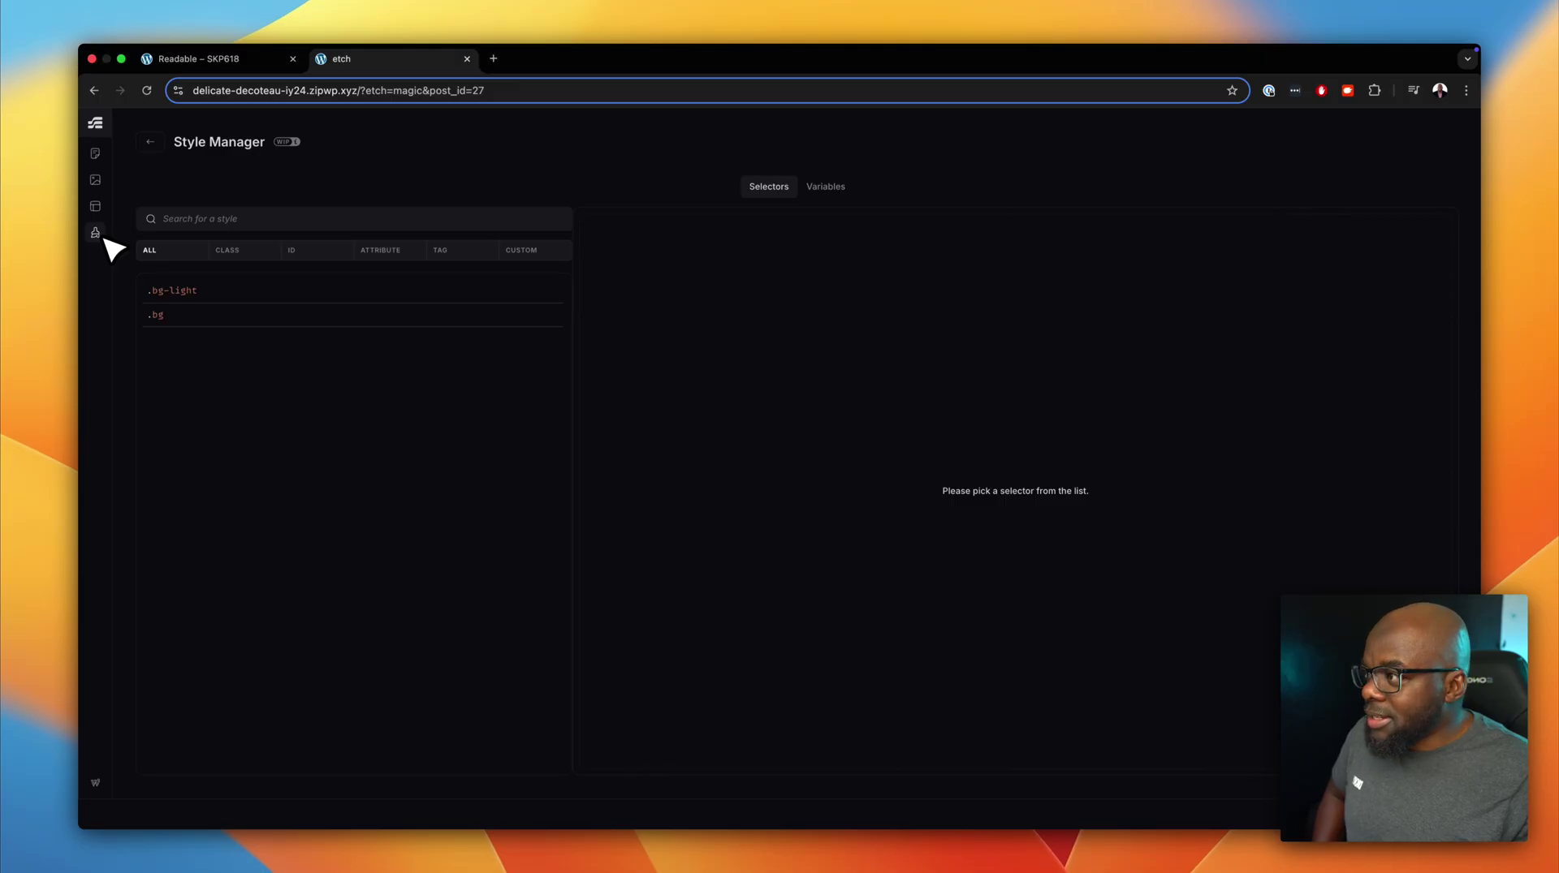
left_click(150, 141)
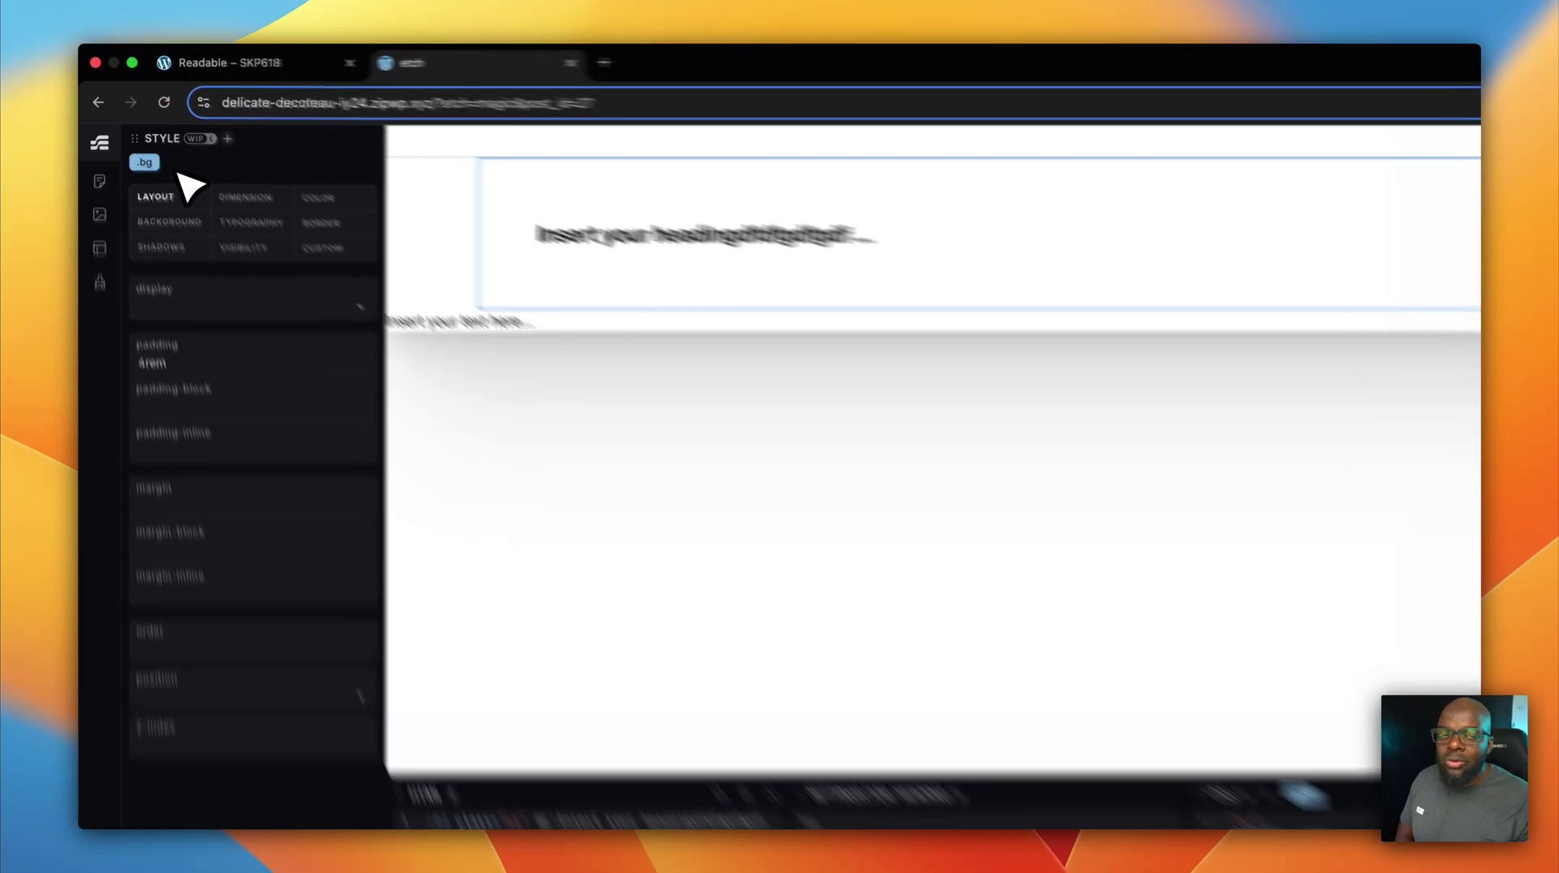